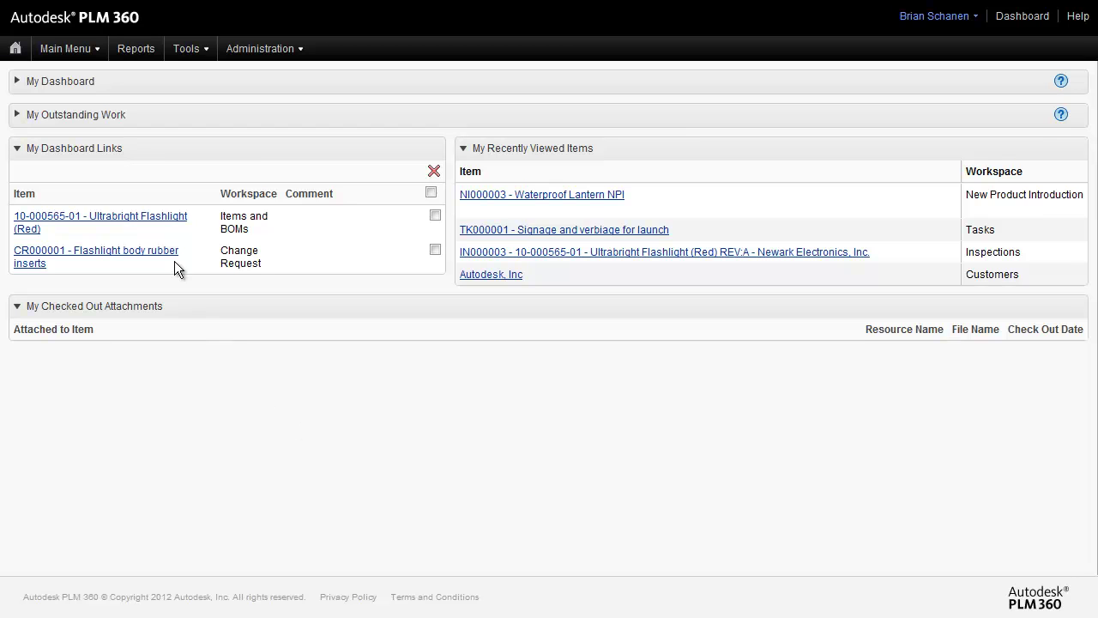
Go to the Service & Support > Service Request workspace from the Main Menu
{"action": "left_click", "coordinate": [74, 48]}
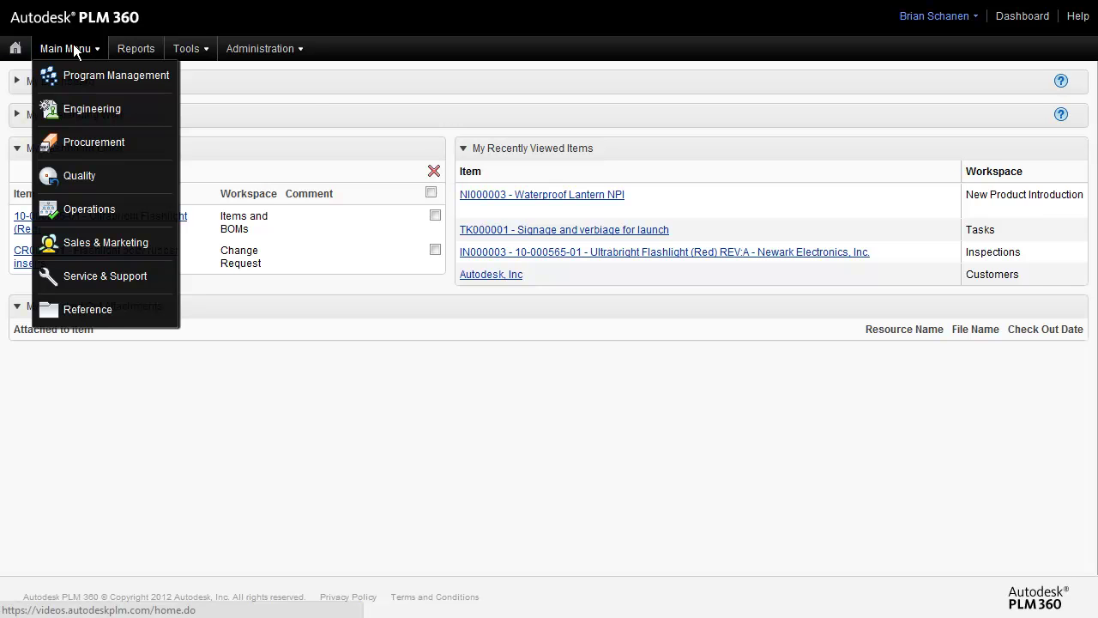
{"action": "mouse_move", "coordinate": [77, 75]}
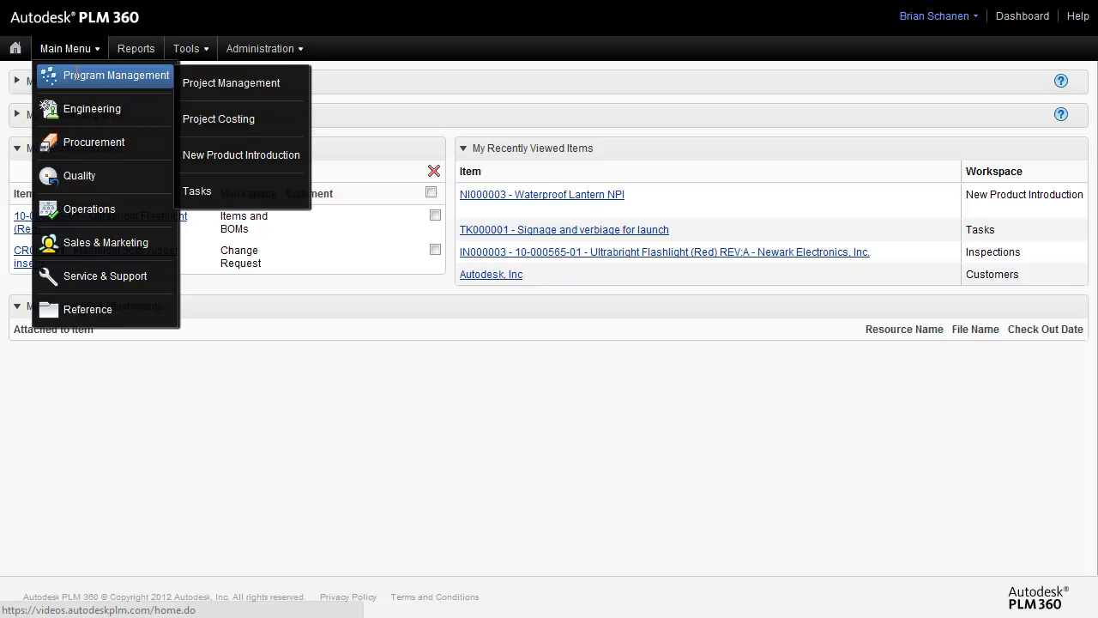
{"action": "mouse_move", "coordinate": [79, 107]}
{"action": "mouse_move", "coordinate": [76, 140]}
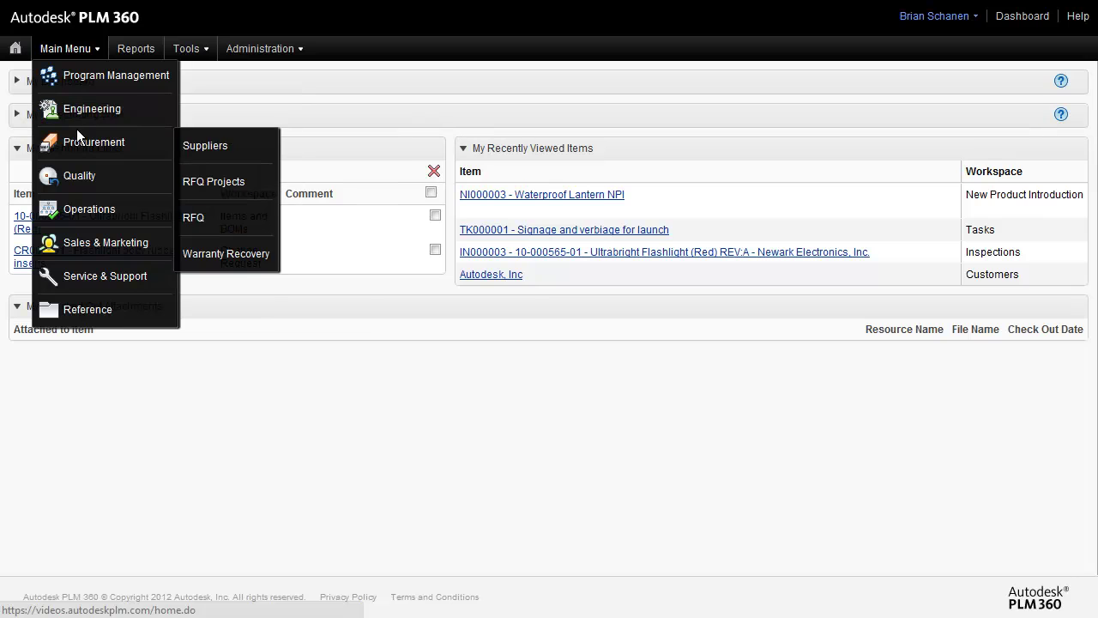
{"action": "mouse_move", "coordinate": [80, 177]}
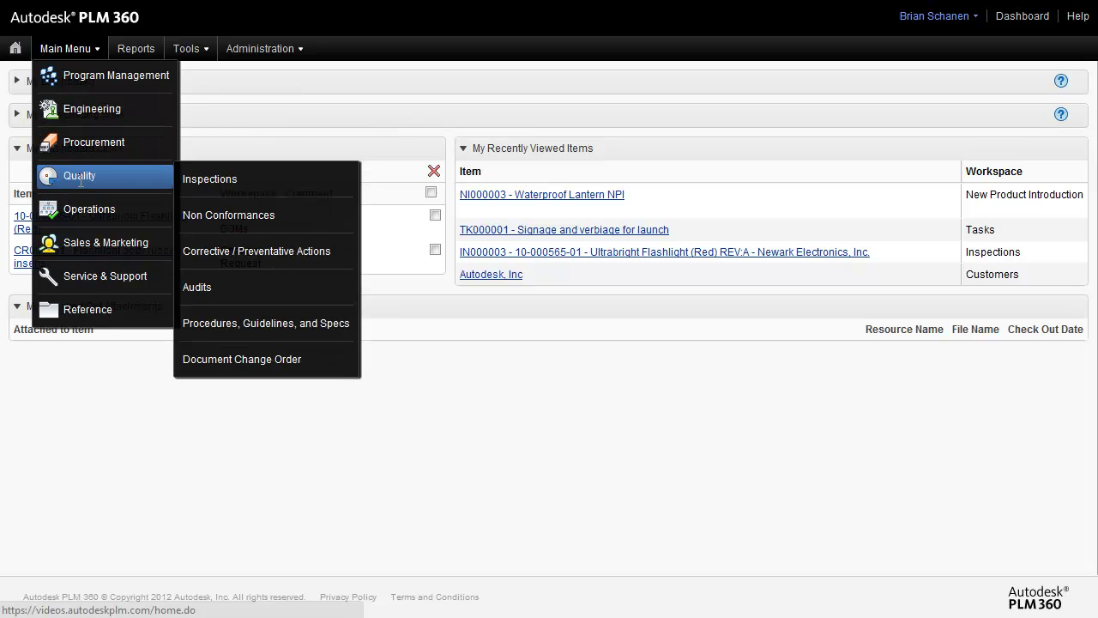
{"action": "mouse_move", "coordinate": [79, 204]}
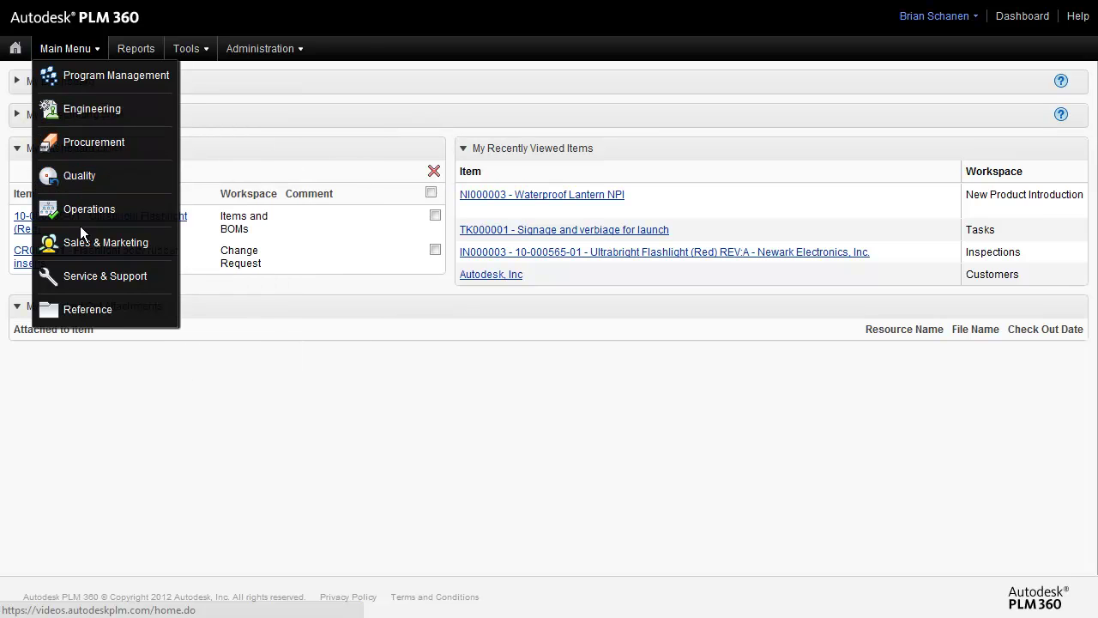
{"action": "mouse_move", "coordinate": [92, 277]}
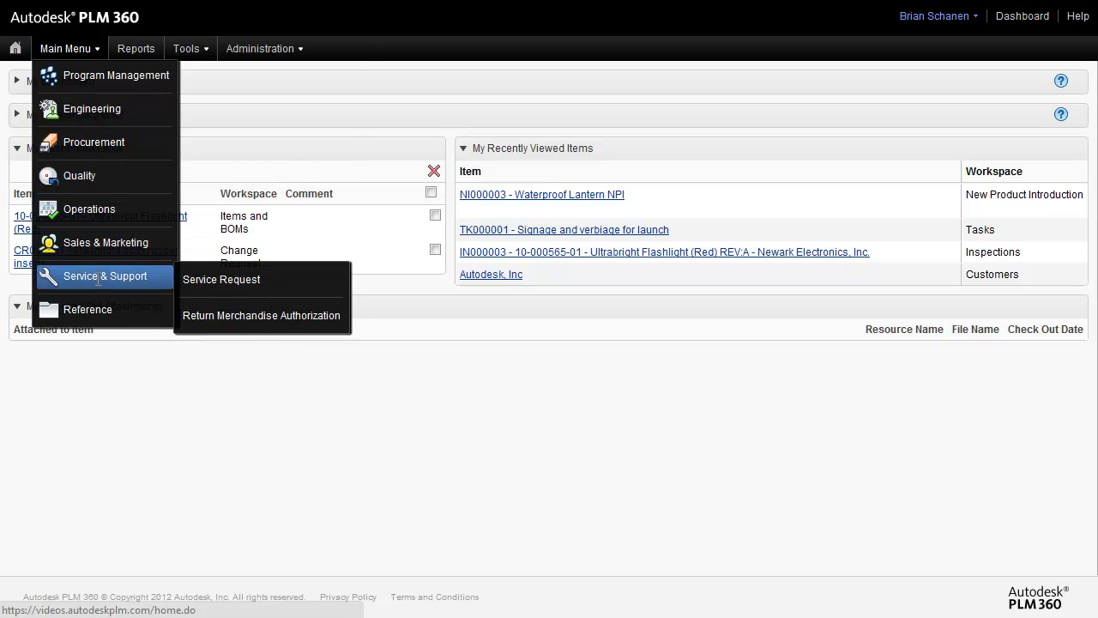
{"action": "left_click", "coordinate": [223, 283]}
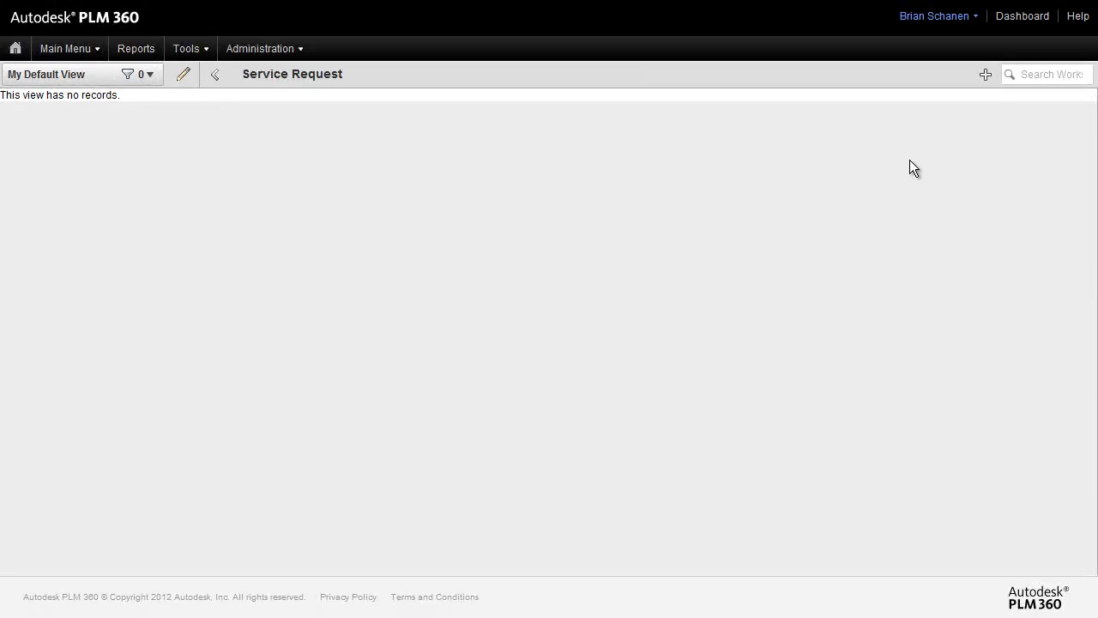
Start a new Service Request record and scroll through its four form sections
{"action": "left_click", "coordinate": [985, 77]}
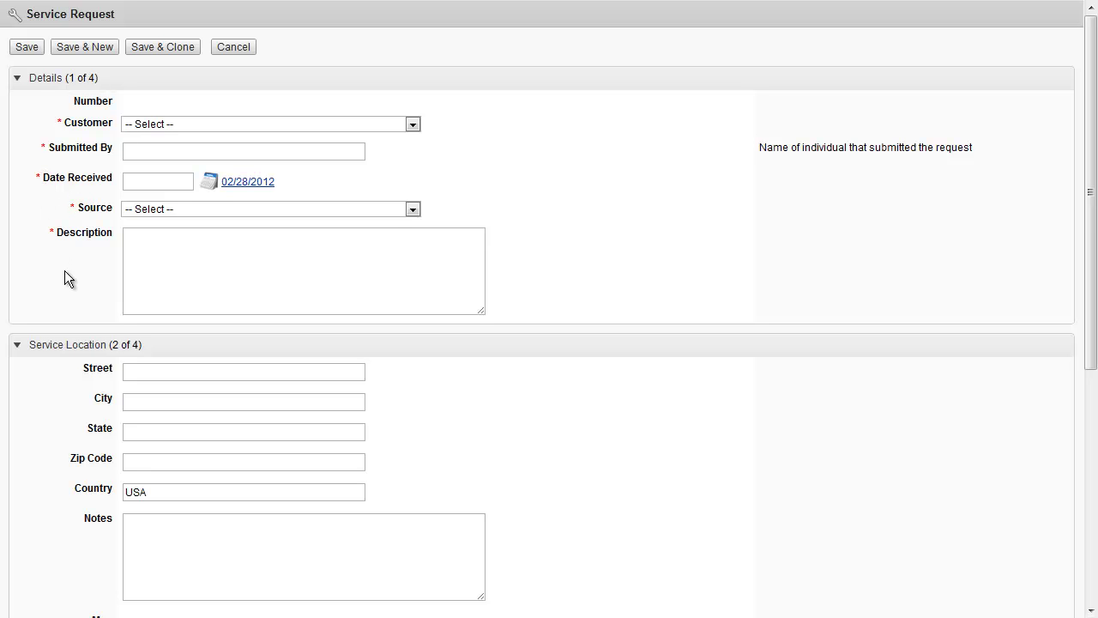
{"action": "scroll", "coordinate": [45, 314], "scroll_direction": "down", "scroll_amount": 5}
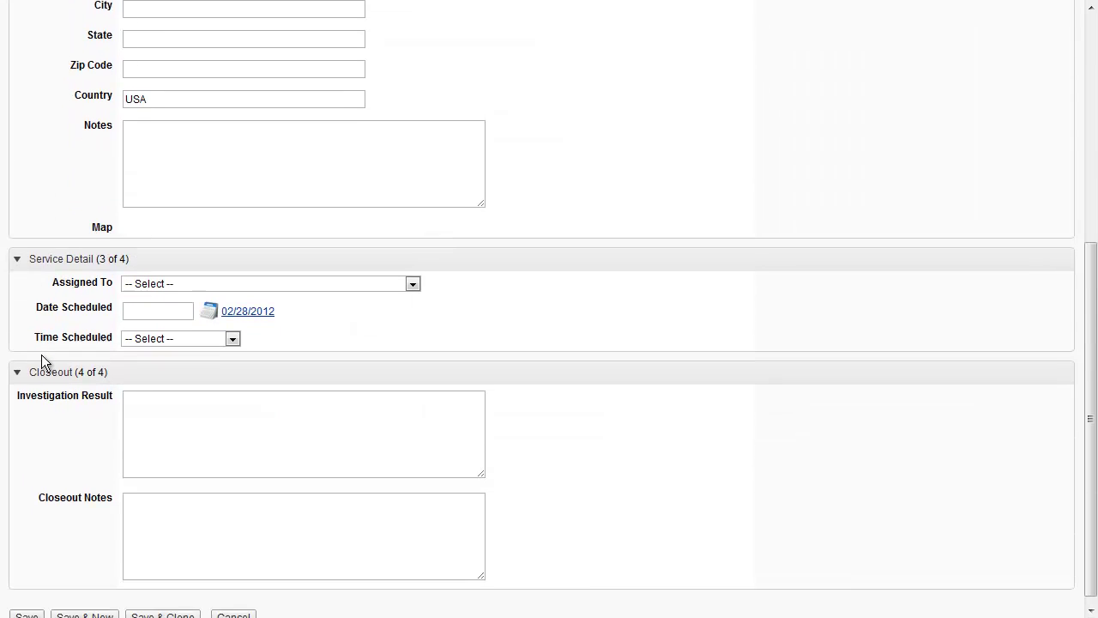
{"action": "scroll", "coordinate": [44, 343], "scroll_direction": "up", "scroll_amount": 6}
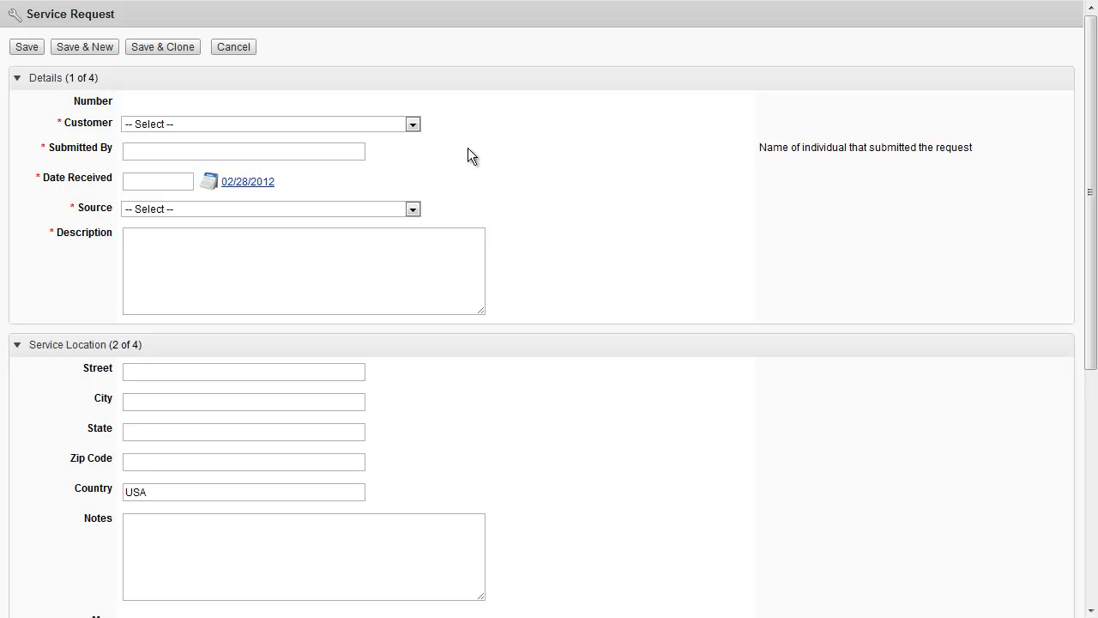
Set customer to Autodesk, Inc, enter the submitter's name, and set Date Received to 02/29/2012
{"action": "left_click", "coordinate": [413, 126]}
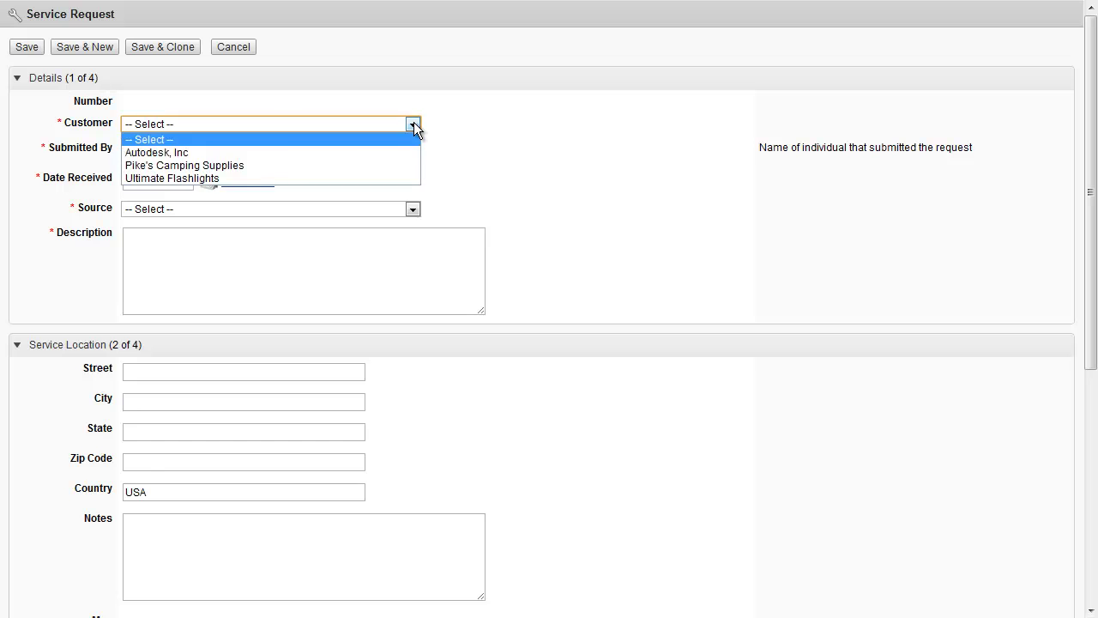
{"action": "left_click", "coordinate": [278, 153]}
{"action": "left_click", "coordinate": [257, 155]}
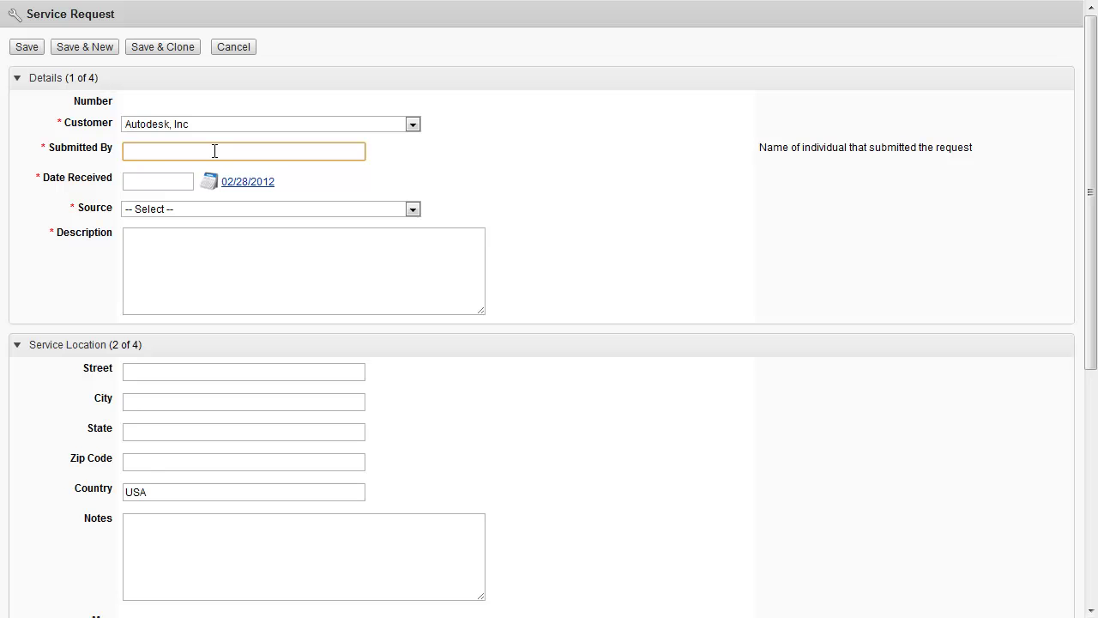
{"action": "left_click", "coordinate": [211, 187]}
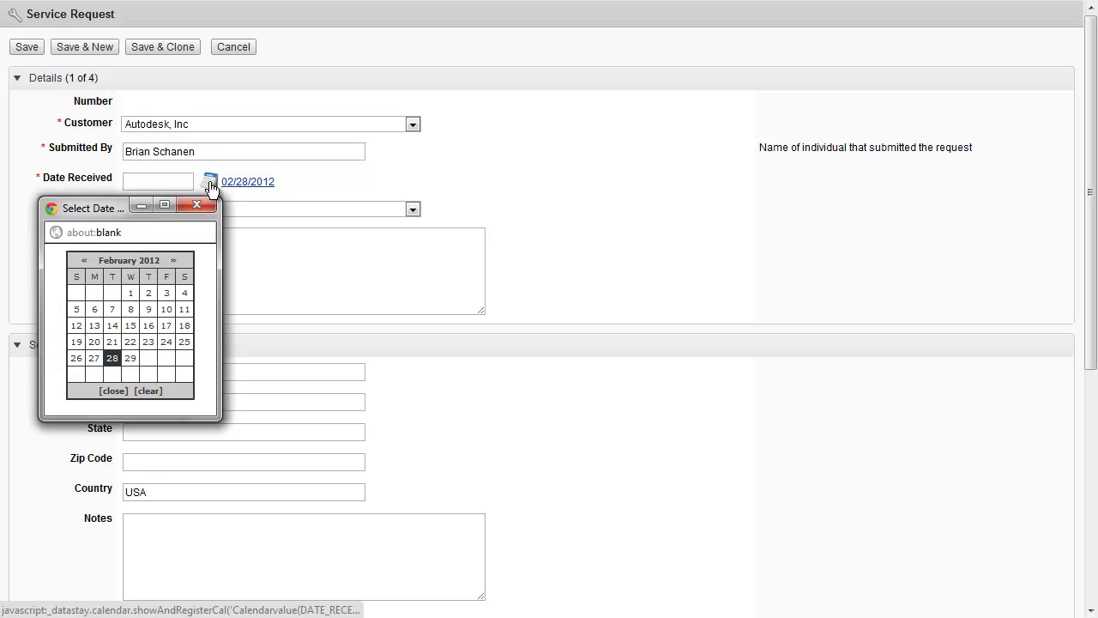
{"action": "left_click", "coordinate": [133, 361]}
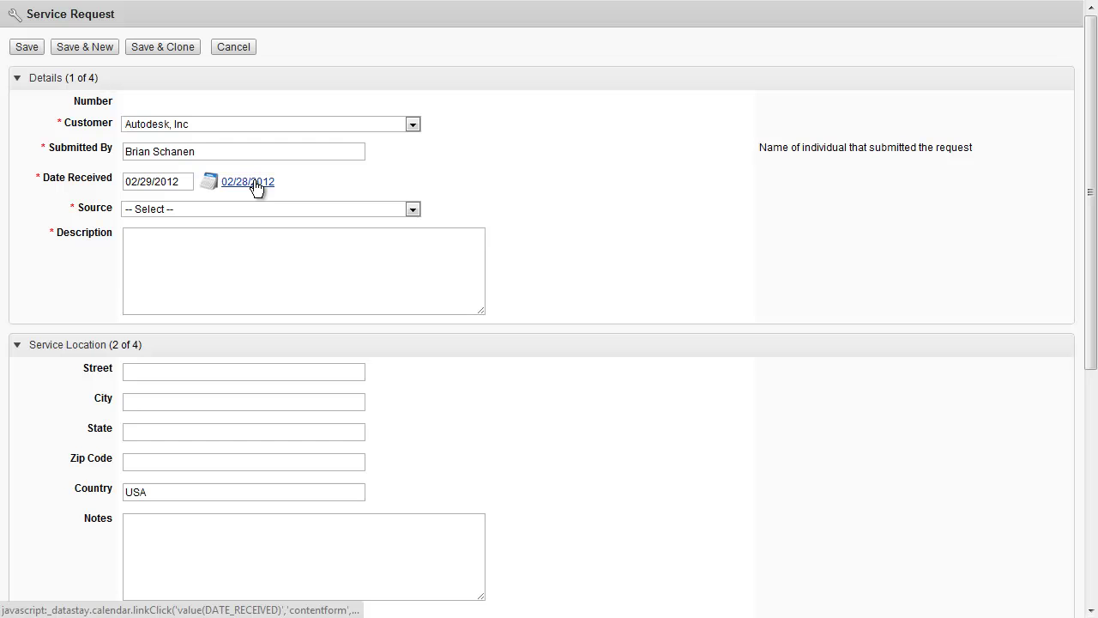
Set Source to Email and Description to 'Service call'
{"action": "left_click", "coordinate": [413, 210]}
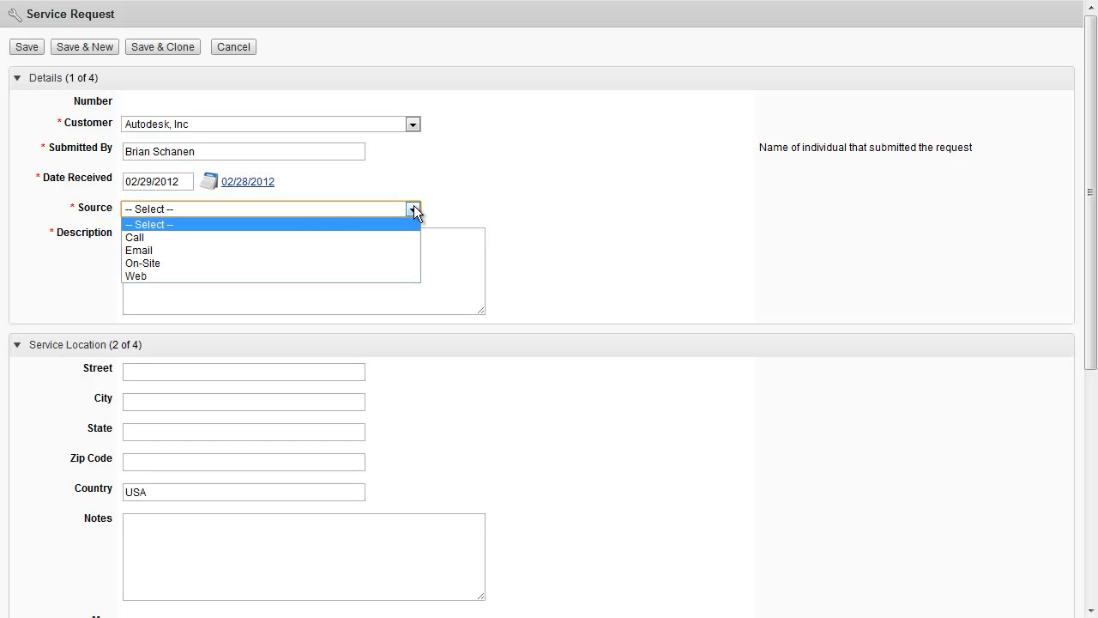
{"action": "left_click", "coordinate": [175, 254]}
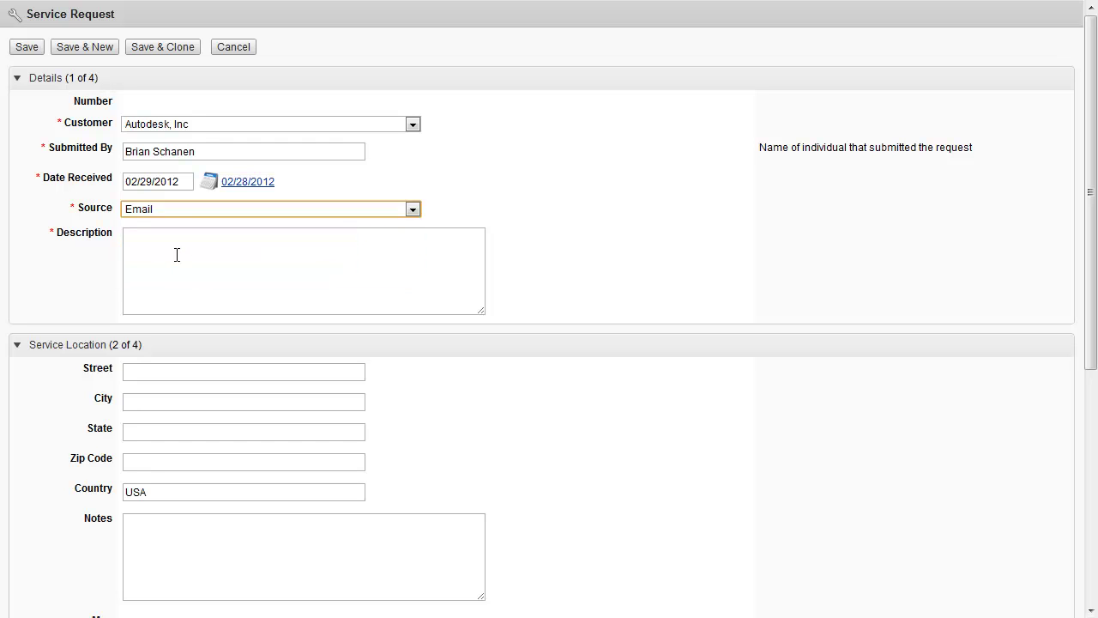
{"action": "left_click", "coordinate": [178, 249]}
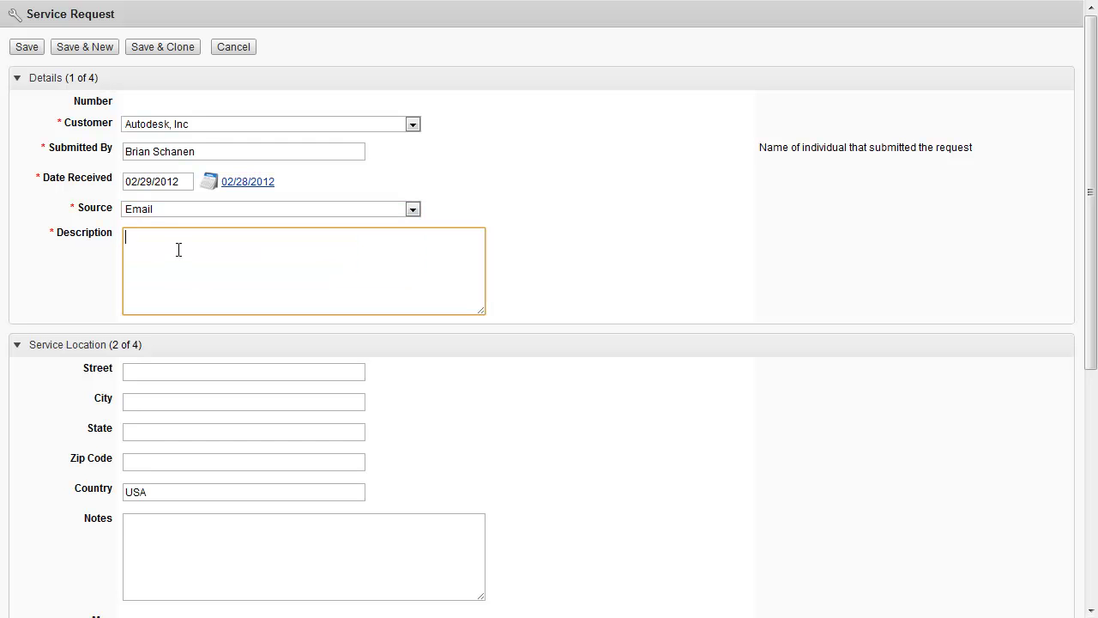
{"action": "type", "text": "Service call"}
{"action": "scroll", "coordinate": [225, 244], "scroll_direction": "down", "scroll_amount": 1}
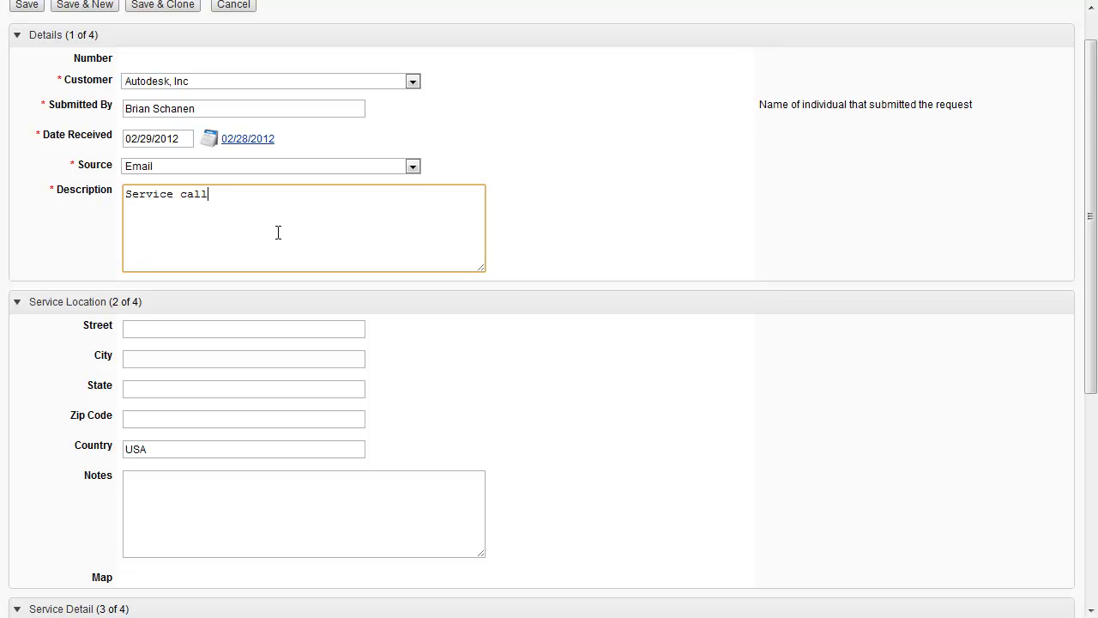
{"action": "scroll", "coordinate": [515, 283], "scroll_direction": "down", "scroll_amount": 3}
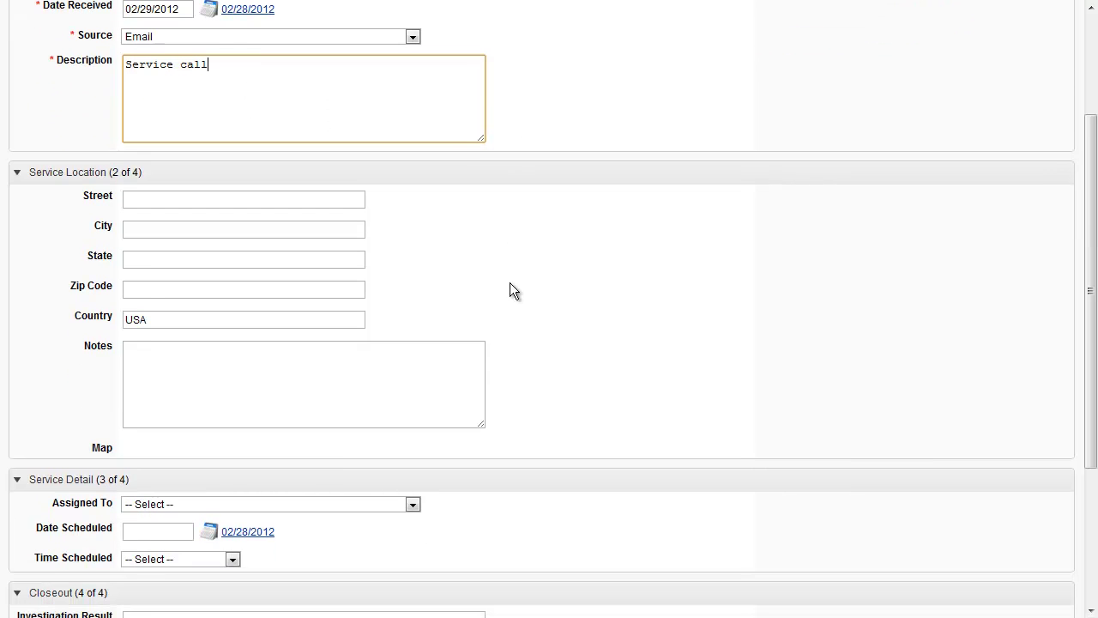
Fill in the Service Location street, city, state and zip code via address autofill
{"action": "left_click", "coordinate": [510, 282]}
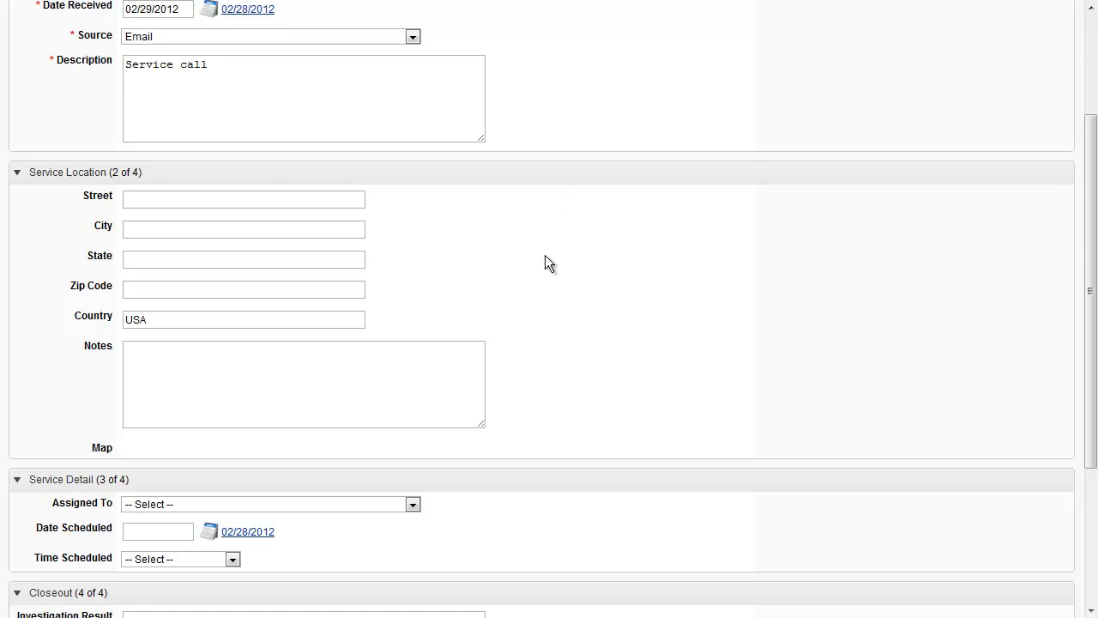
{"action": "scroll", "coordinate": [546, 254], "scroll_direction": "up", "scroll_amount": 5}
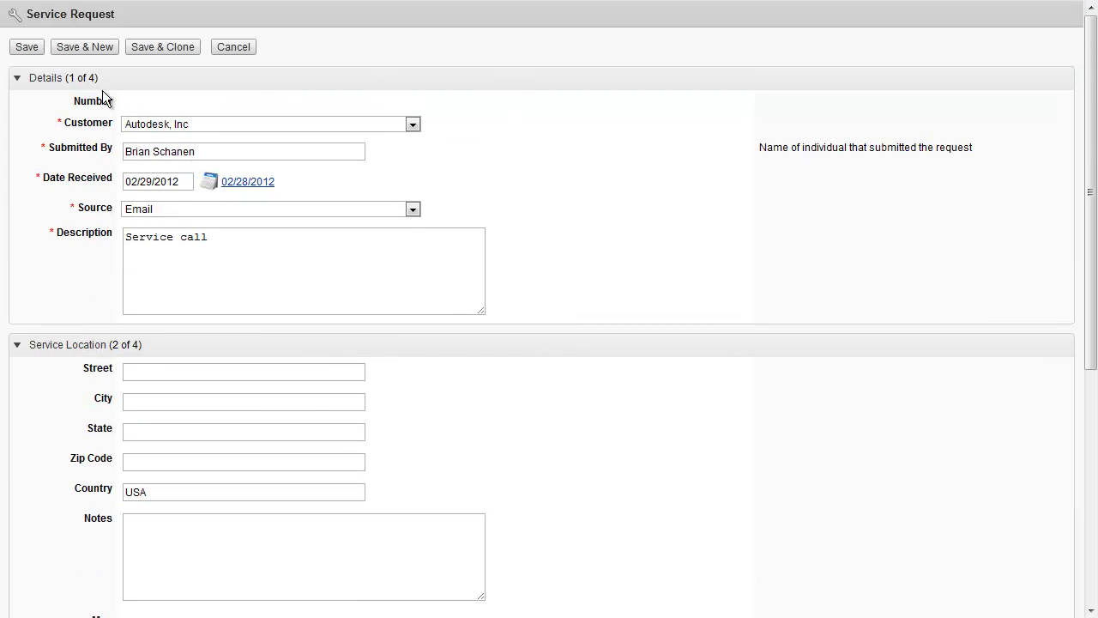
{"action": "left_click", "coordinate": [46, 80]}
{"action": "left_click", "coordinate": [46, 81]}
{"action": "scroll", "coordinate": [32, 255], "scroll_direction": "down", "scroll_amount": 3}
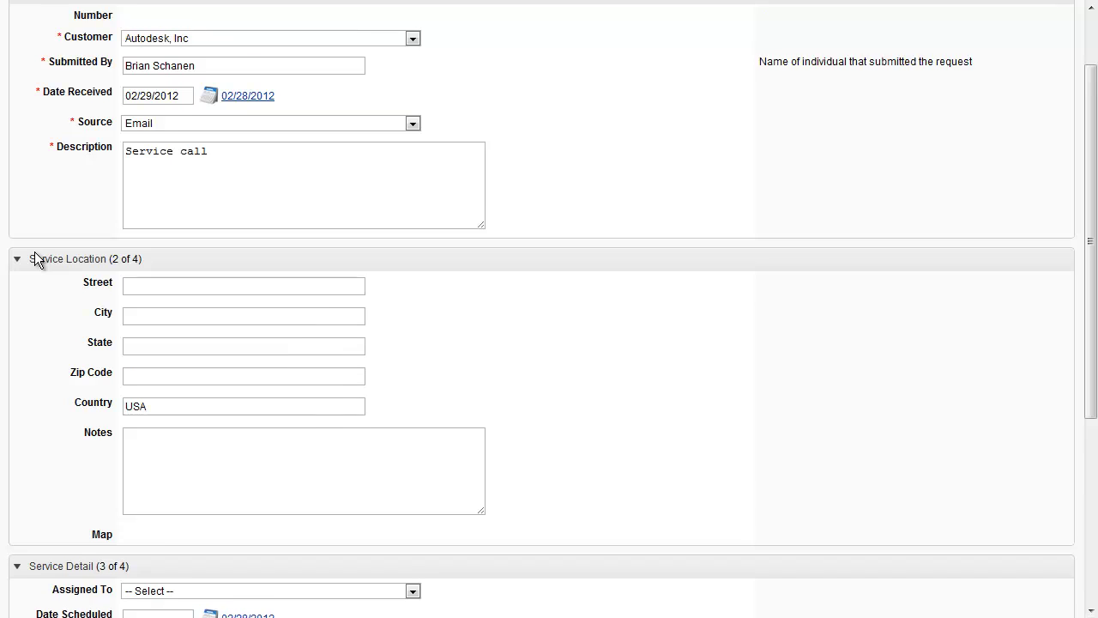
{"action": "left_click", "coordinate": [163, 238]}
{"action": "left_click", "coordinate": [167, 258]}
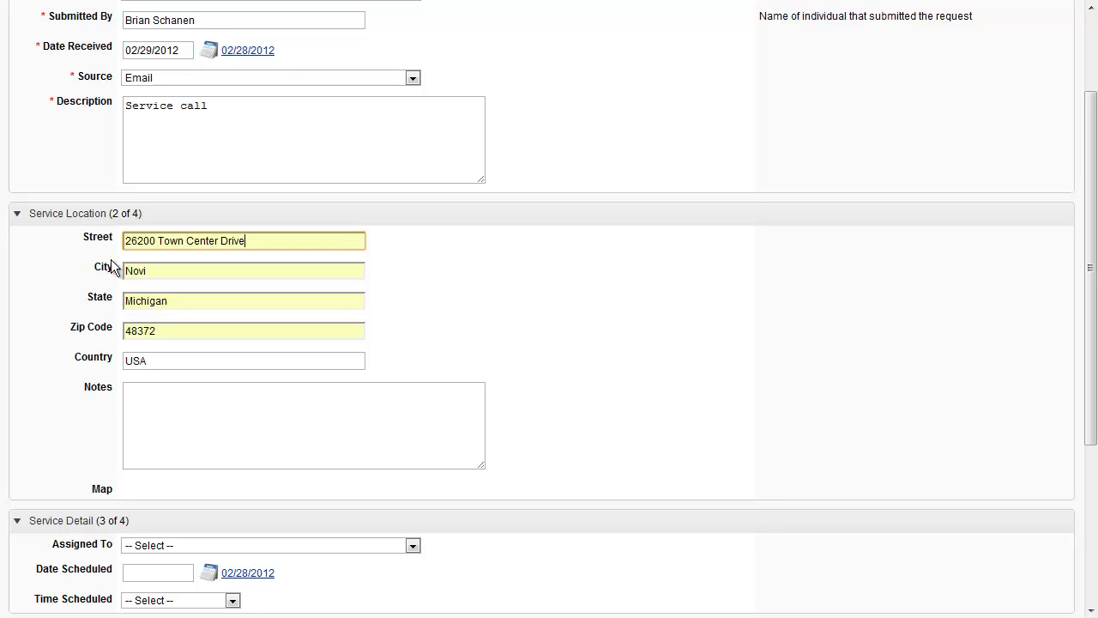
Add 'Suite 300' to the Service Location notes
{"action": "left_click", "coordinate": [148, 408]}
{"action": "type", "text": "Suite 300"}
{"action": "left_click", "coordinate": [674, 410]}
{"action": "scroll", "coordinate": [674, 412], "scroll_direction": "down", "scroll_amount": 2}
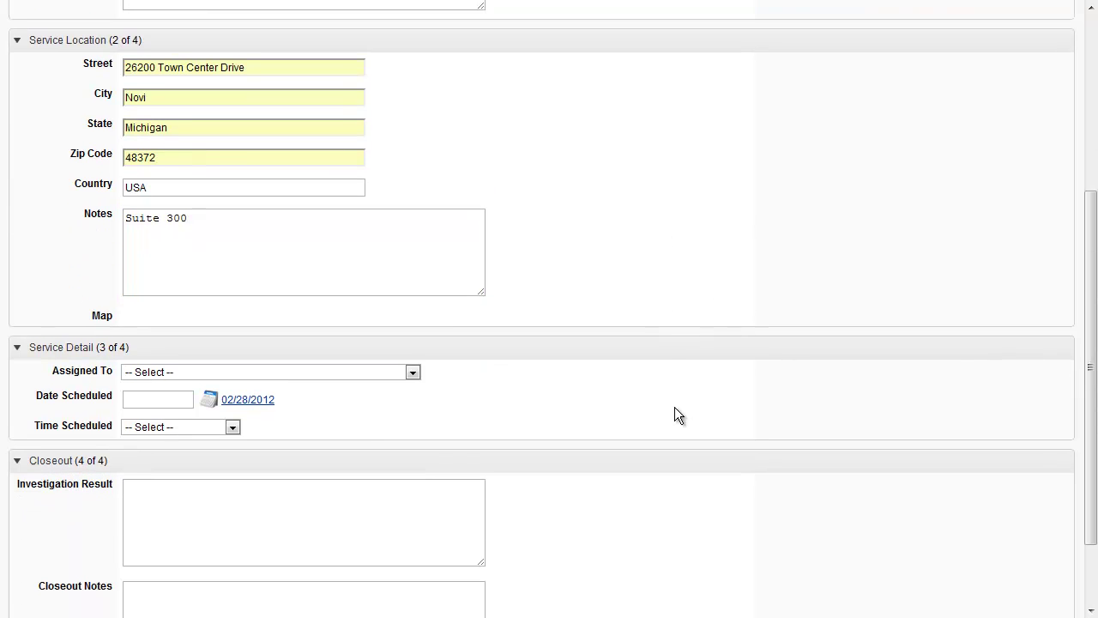
{"action": "scroll", "coordinate": [675, 406], "scroll_direction": "down", "scroll_amount": 3}
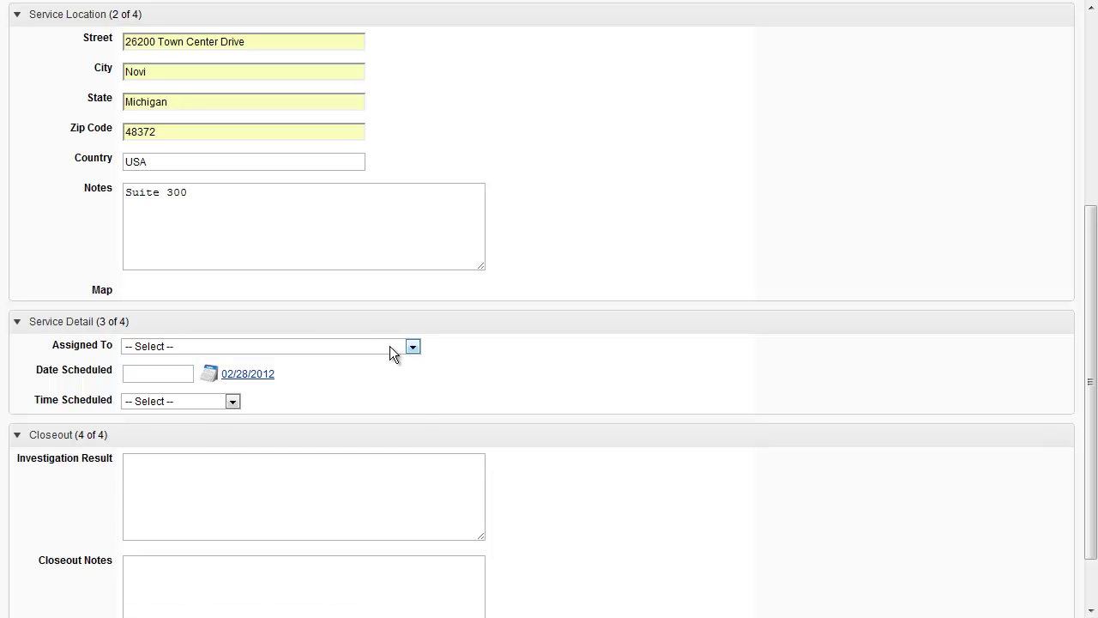
Assign the request to the operations staff member with Date Scheduled 03/23/2012
{"action": "left_click", "coordinate": [413, 347]}
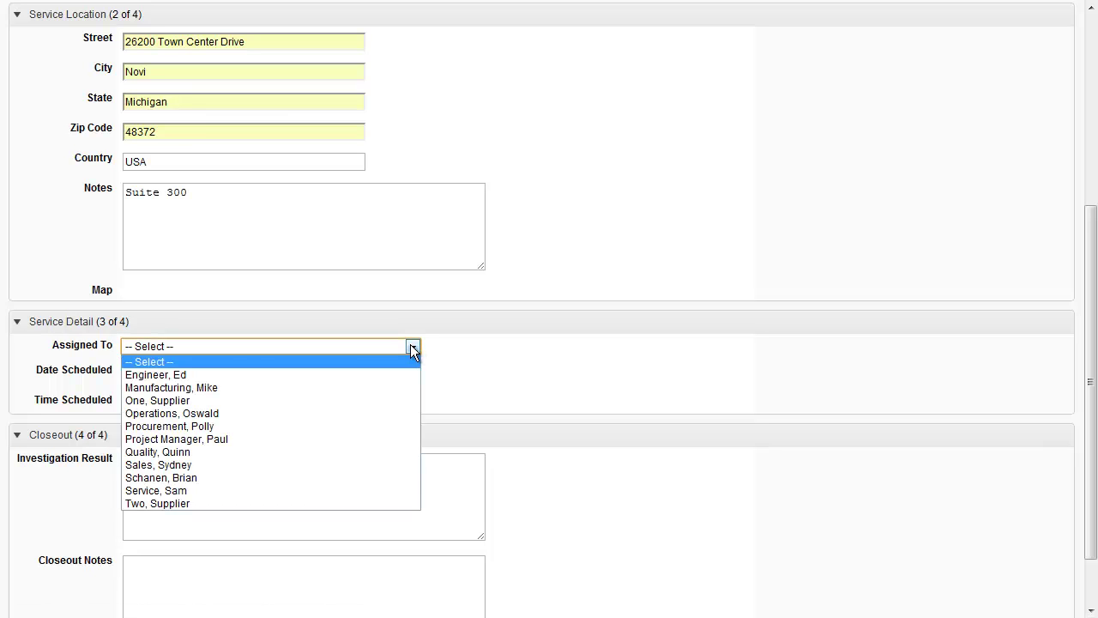
{"action": "left_click", "coordinate": [186, 412]}
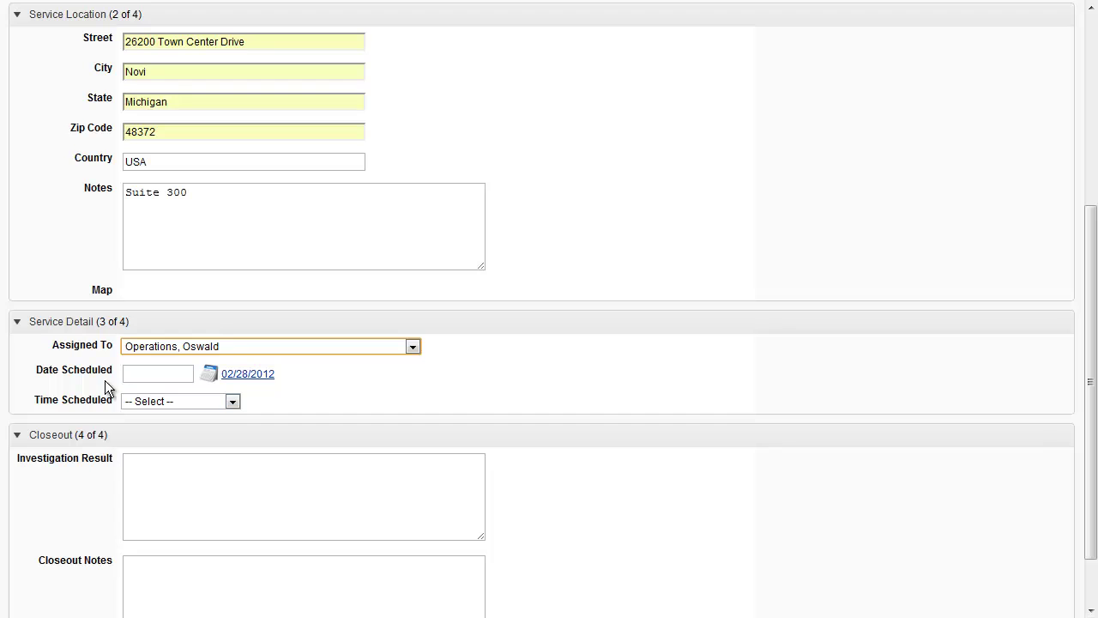
{"action": "left_click", "coordinate": [211, 375]}
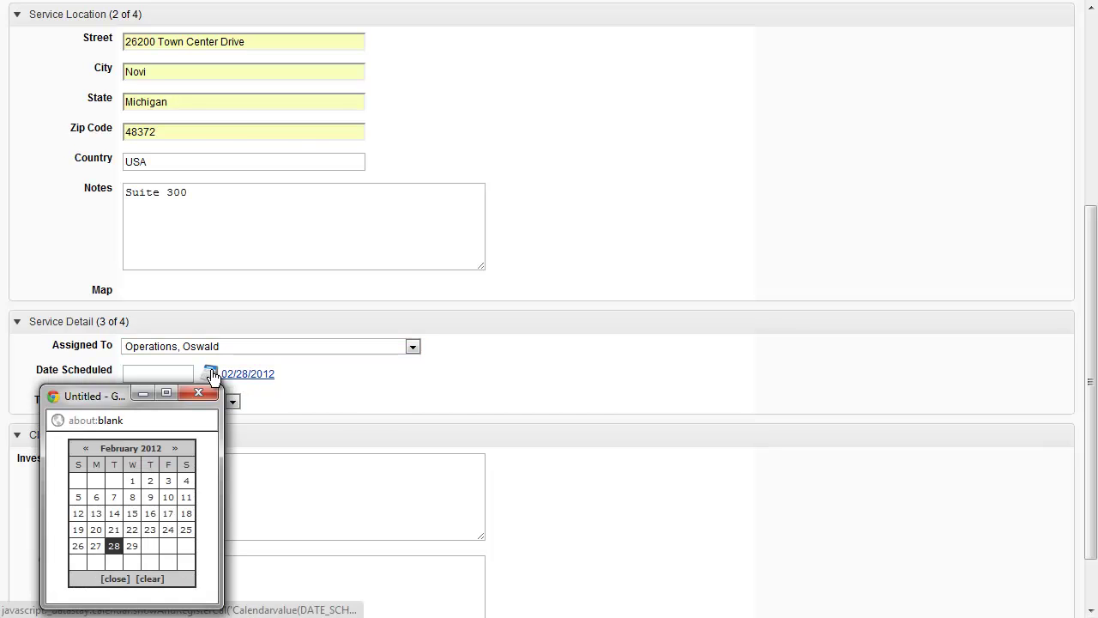
{"action": "left_click", "coordinate": [176, 449]}
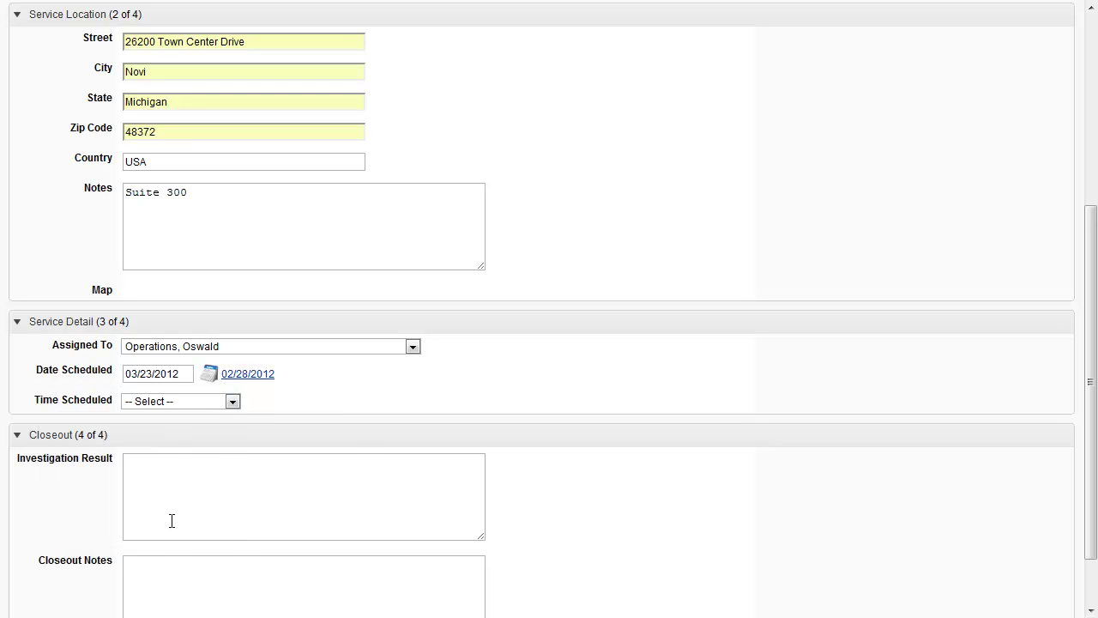
{"action": "left_click", "coordinate": [169, 529]}
Set Time Scheduled to 9:00 AM, leaving the Closeout fields empty
{"action": "left_click", "coordinate": [232, 401]}
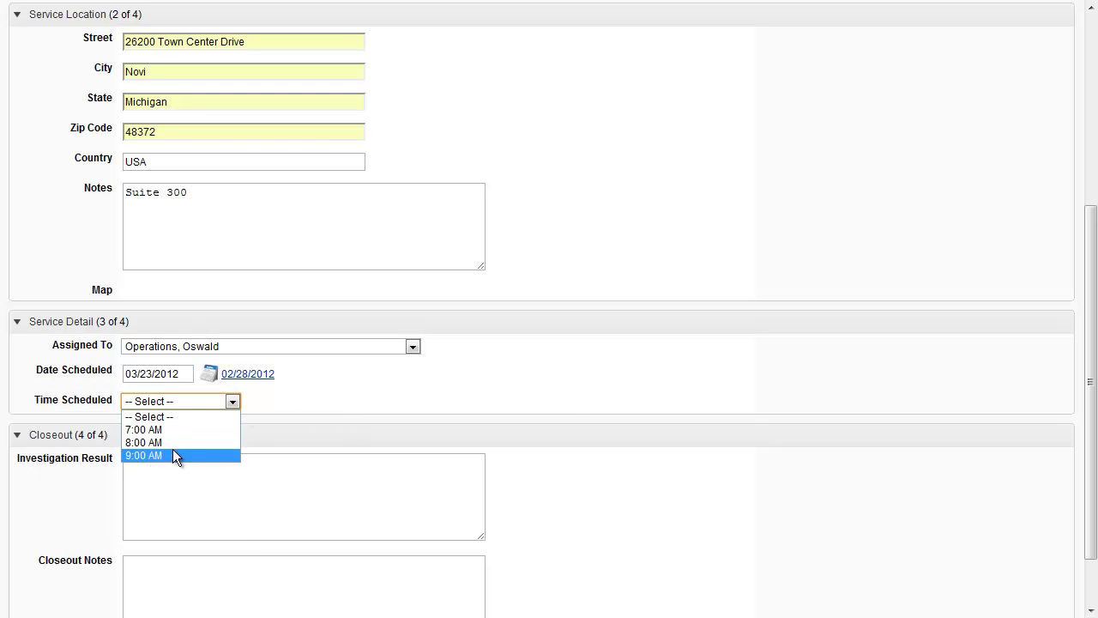
{"action": "left_click", "coordinate": [172, 454]}
{"action": "left_click", "coordinate": [567, 408]}
{"action": "scroll", "coordinate": [570, 407], "scroll_direction": "down", "scroll_amount": 2}
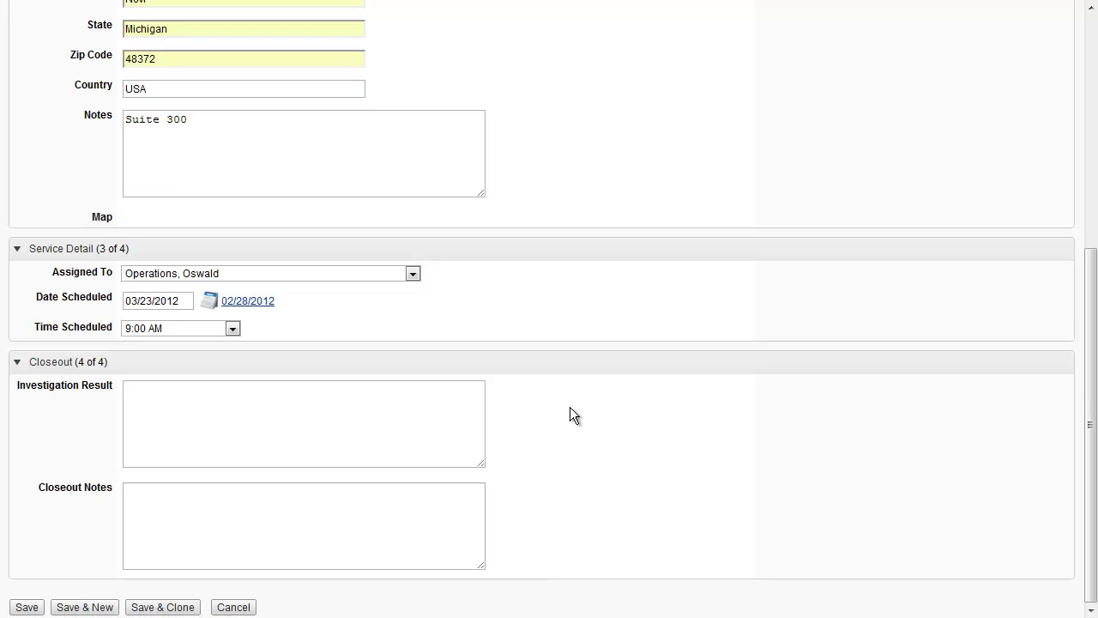
{"action": "left_click", "coordinate": [218, 423]}
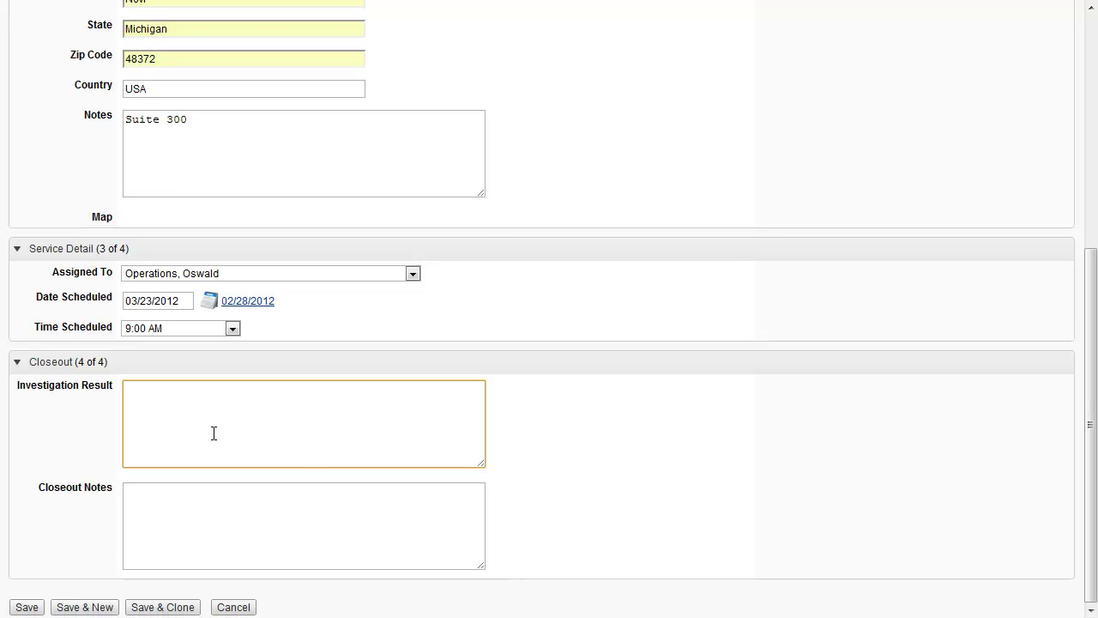
{"action": "left_click", "coordinate": [191, 535]}
{"action": "left_click", "coordinate": [197, 436]}
{"action": "left_click", "coordinate": [195, 515]}
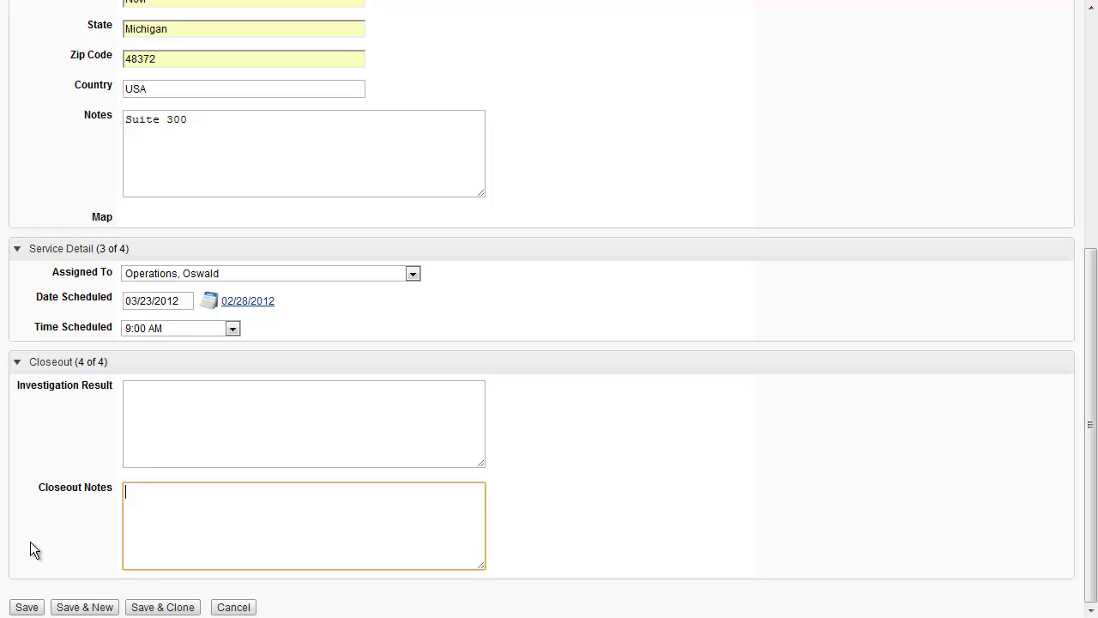
Save the service request as SR000001 and review the created record
{"action": "left_click", "coordinate": [26, 607]}
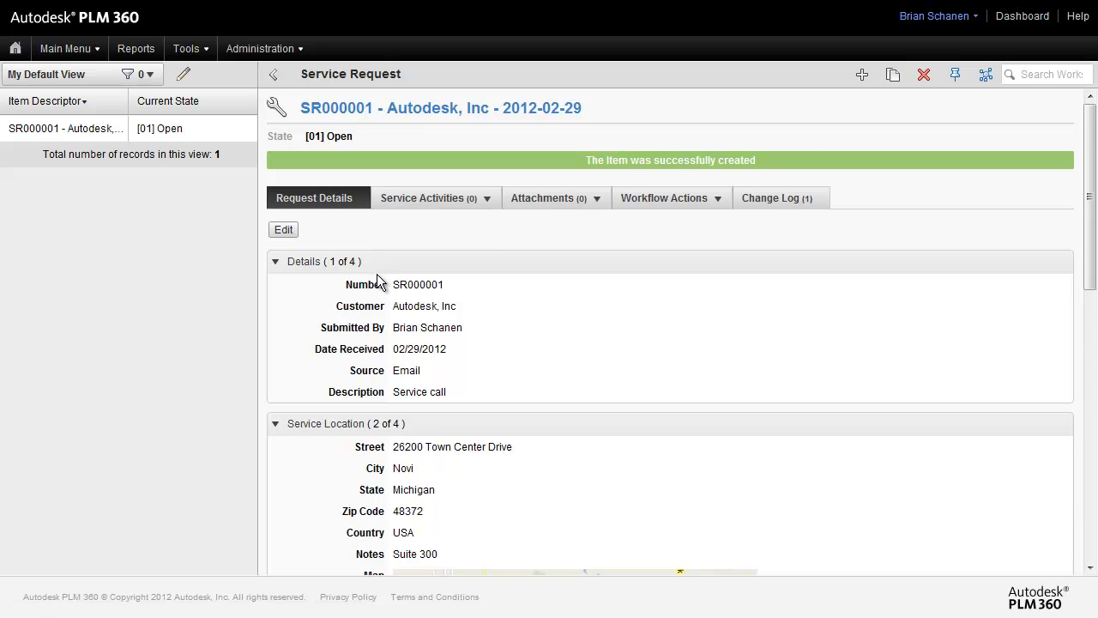
{"action": "scroll", "coordinate": [400, 270], "scroll_direction": "down", "scroll_amount": 1}
{"action": "scroll", "coordinate": [400, 271], "scroll_direction": "down", "scroll_amount": 3}
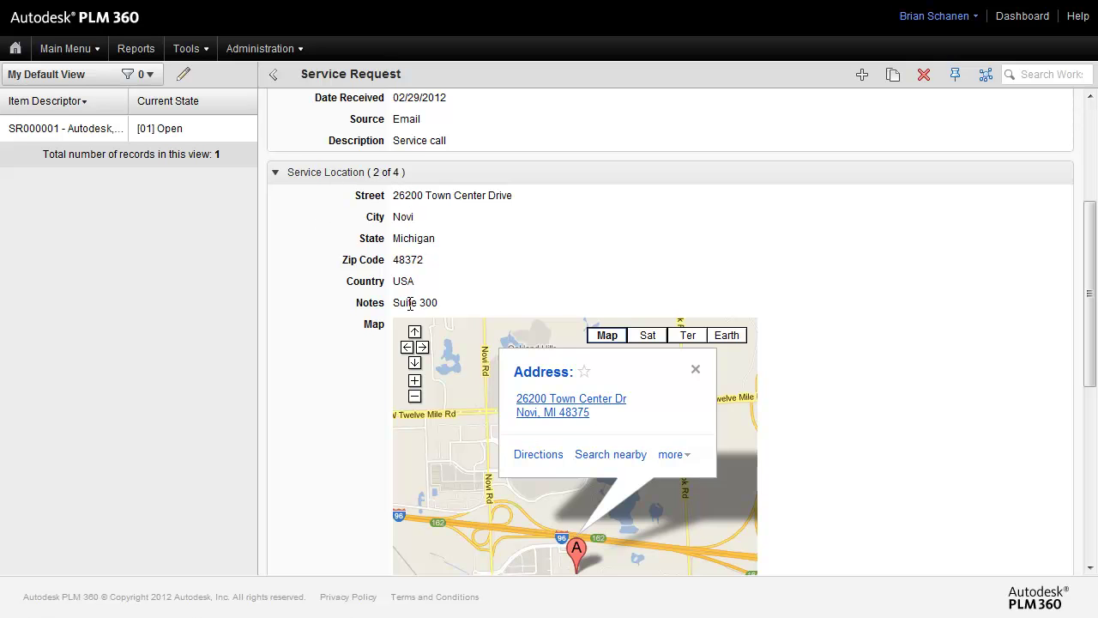
{"action": "scroll", "coordinate": [377, 363], "scroll_direction": "down", "scroll_amount": 2}
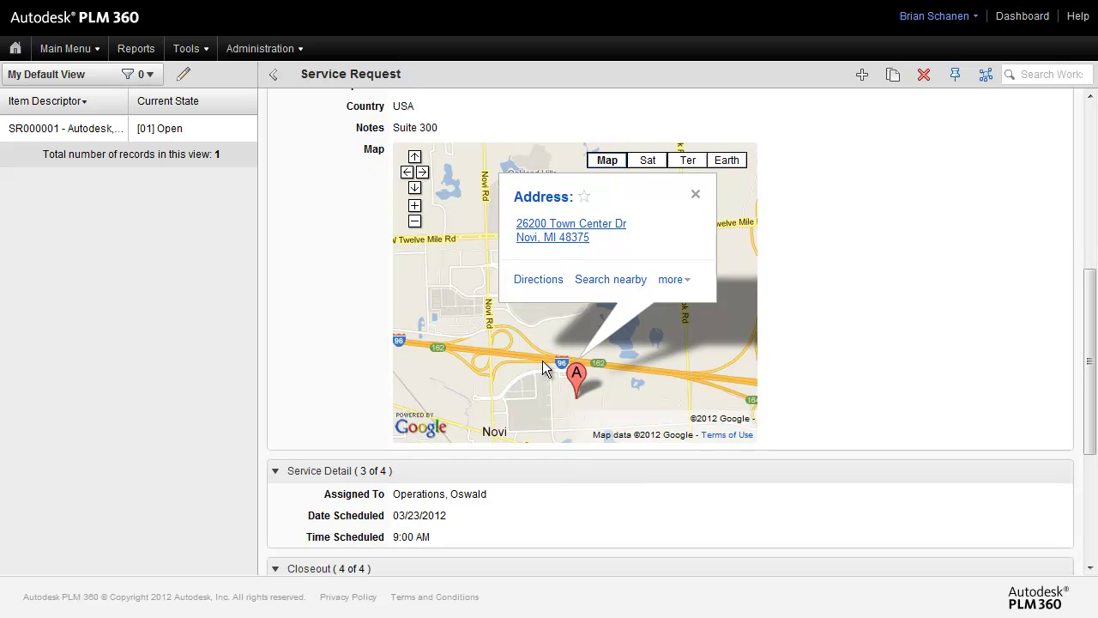
{"action": "scroll", "coordinate": [535, 504], "scroll_direction": "down", "scroll_amount": 2}
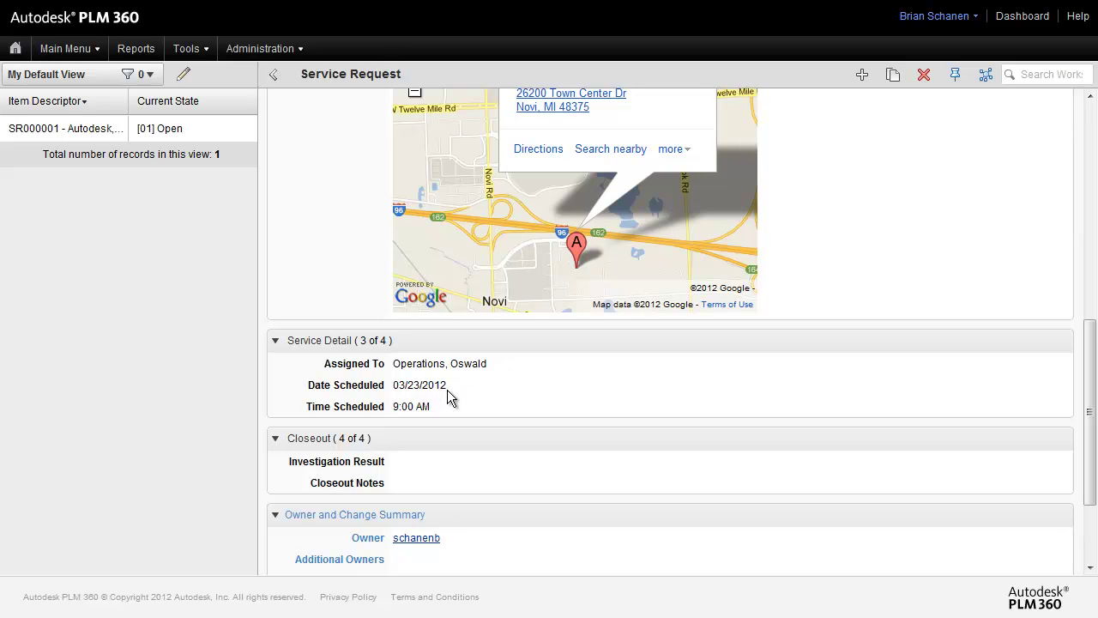
{"action": "scroll", "coordinate": [448, 393], "scroll_direction": "down", "scroll_amount": 2}
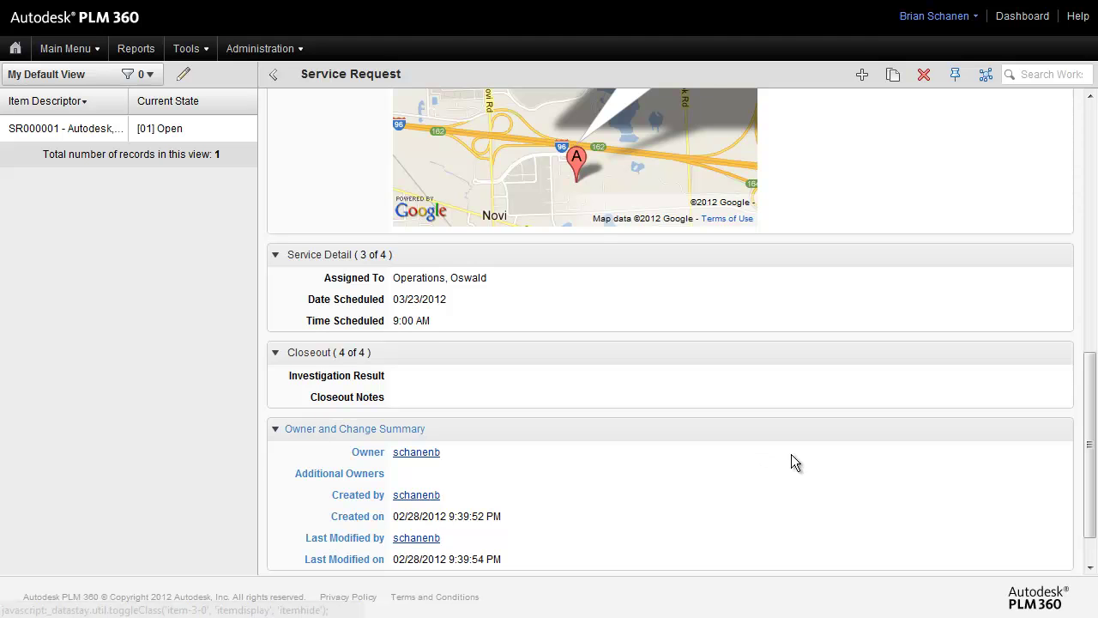
{"action": "scroll", "coordinate": [796, 452], "scroll_direction": "up", "scroll_amount": 10}
{"action": "scroll", "coordinate": [849, 356], "scroll_direction": "down", "scroll_amount": 8}
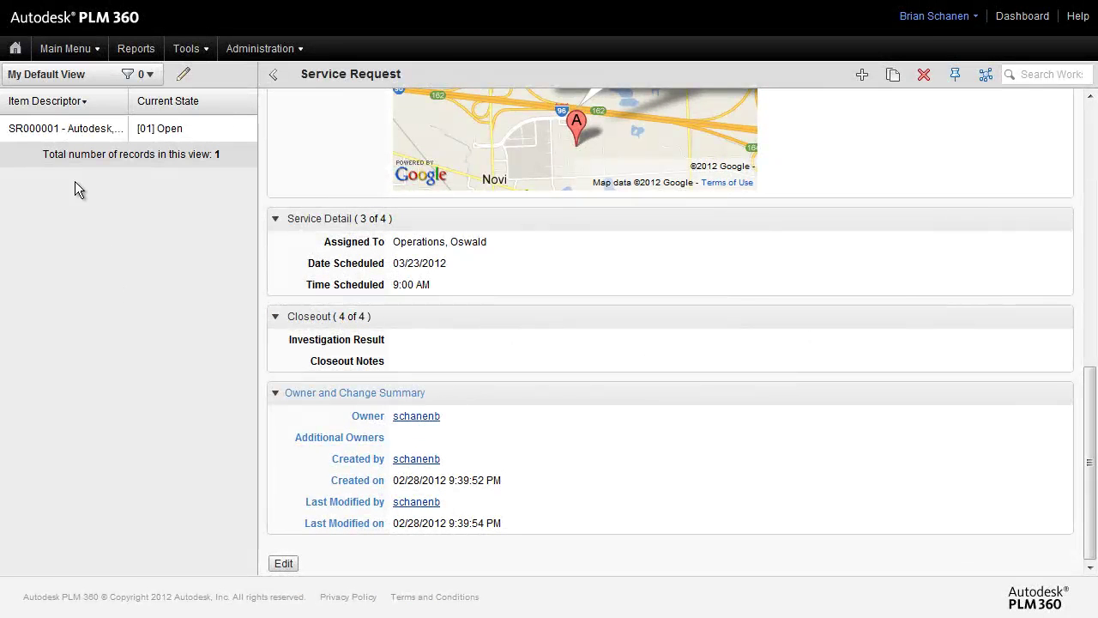
Go to Quality > Inspections and open inspection IN000002
{"action": "left_click", "coordinate": [65, 51]}
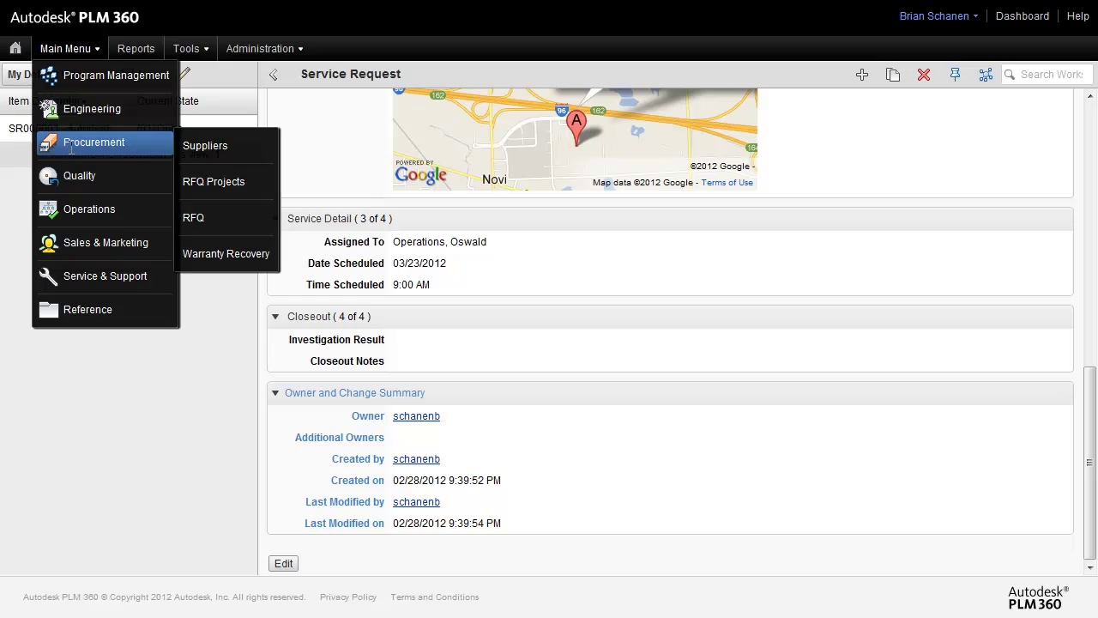
{"action": "mouse_move", "coordinate": [77, 175]}
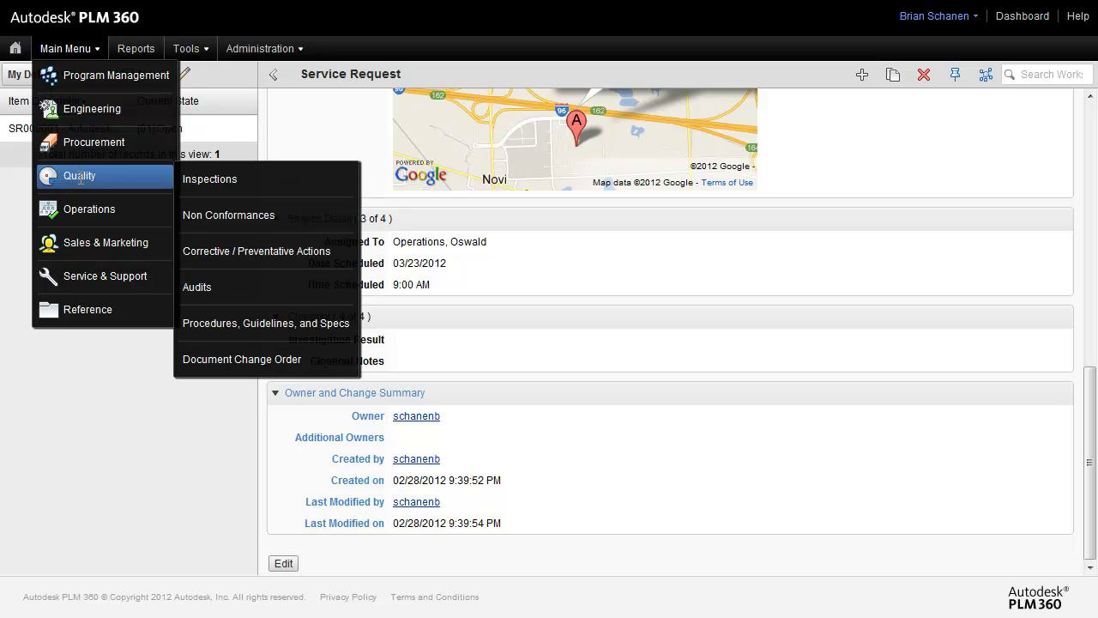
{"action": "left_click", "coordinate": [236, 180]}
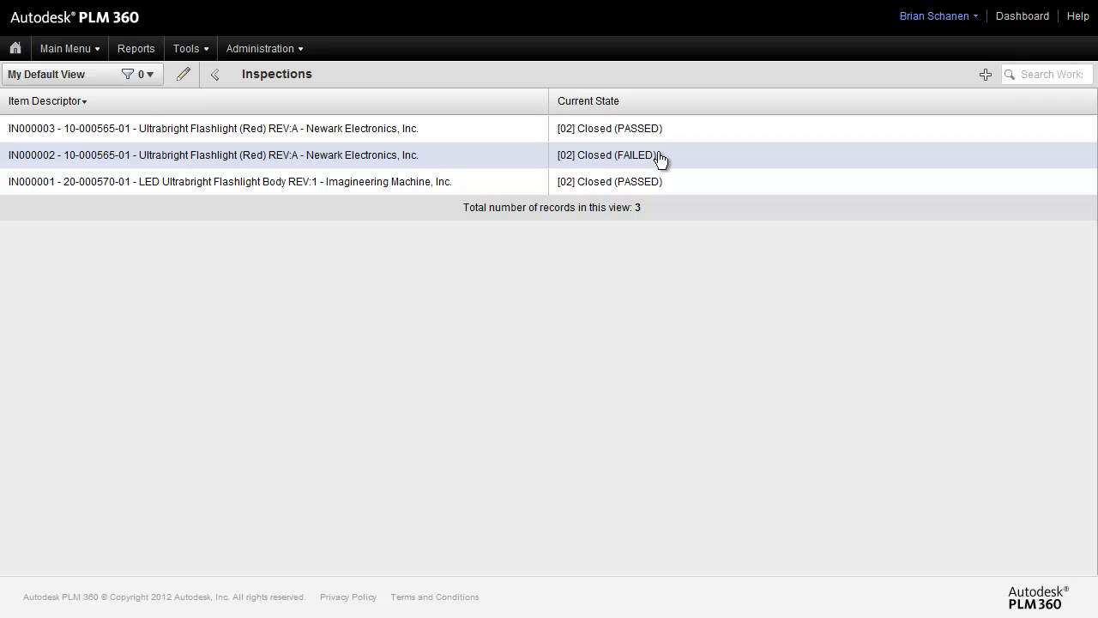
{"action": "left_click", "coordinate": [659, 159]}
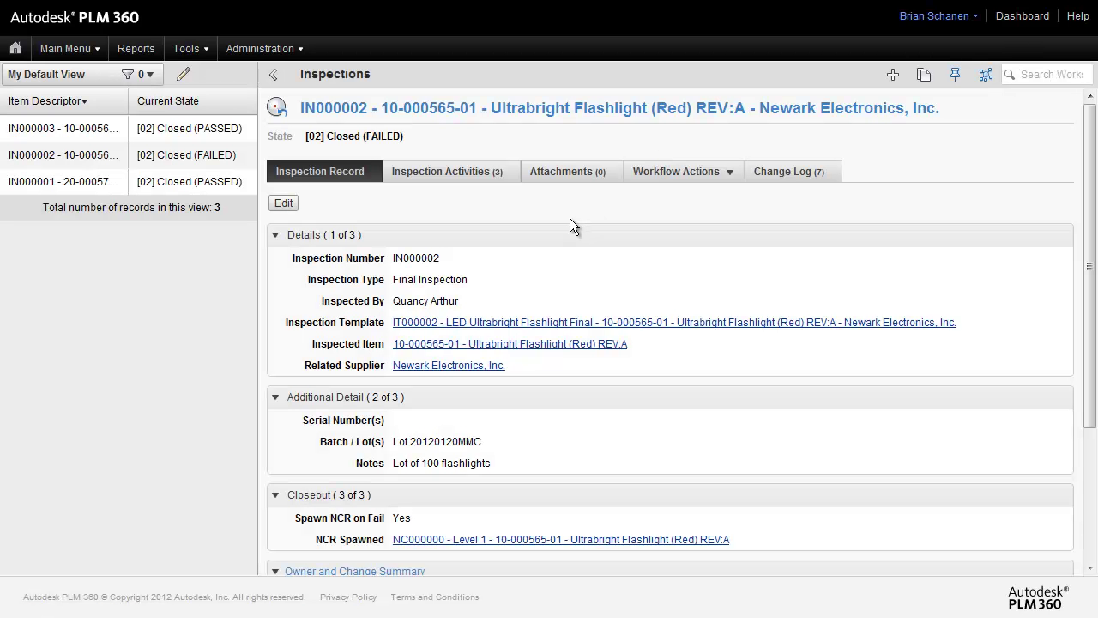
Clone IN000002 with type Mid Process and a different inspector, saving it as IN000004
{"action": "left_click", "coordinate": [924, 76]}
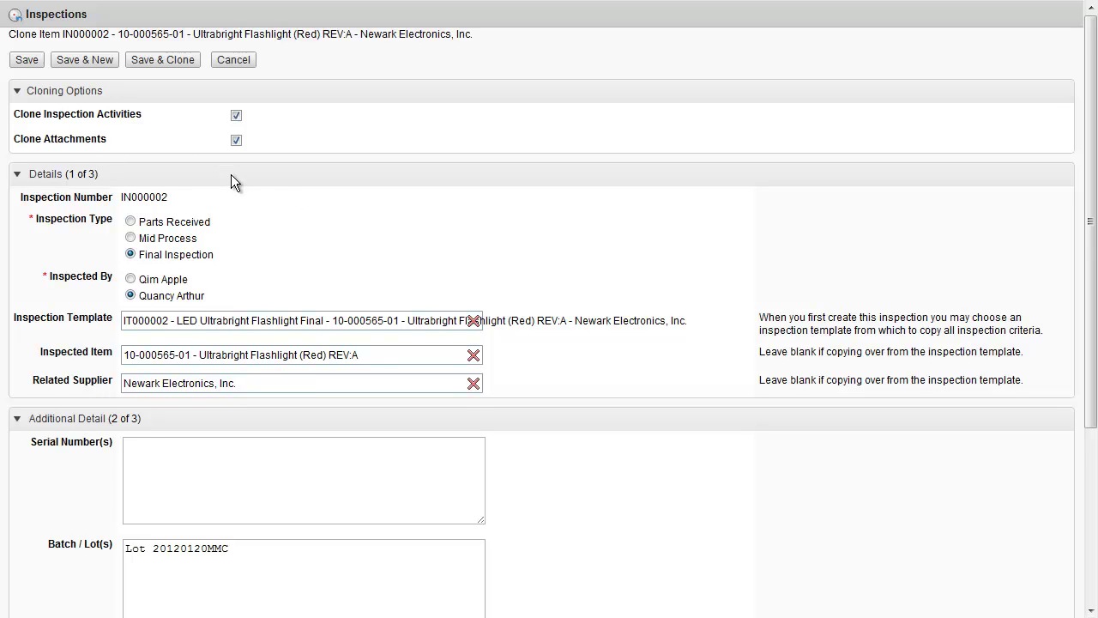
{"action": "scroll", "coordinate": [207, 232], "scroll_direction": "down", "scroll_amount": 1}
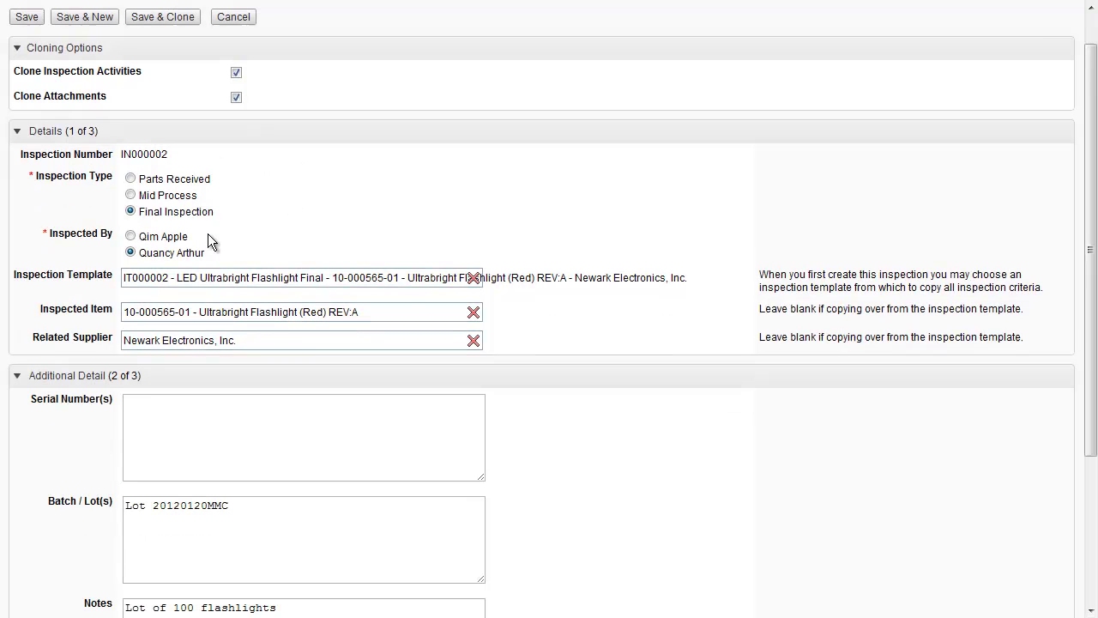
{"action": "left_click", "coordinate": [131, 196]}
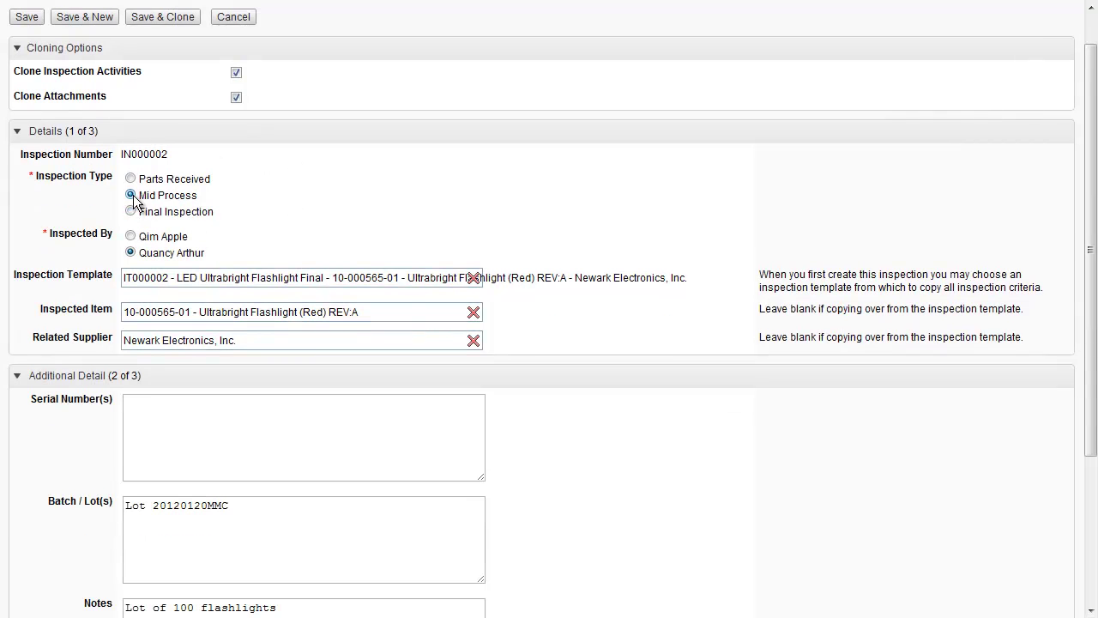
{"action": "left_click", "coordinate": [135, 239]}
{"action": "scroll", "coordinate": [449, 305], "scroll_direction": "down", "scroll_amount": 4}
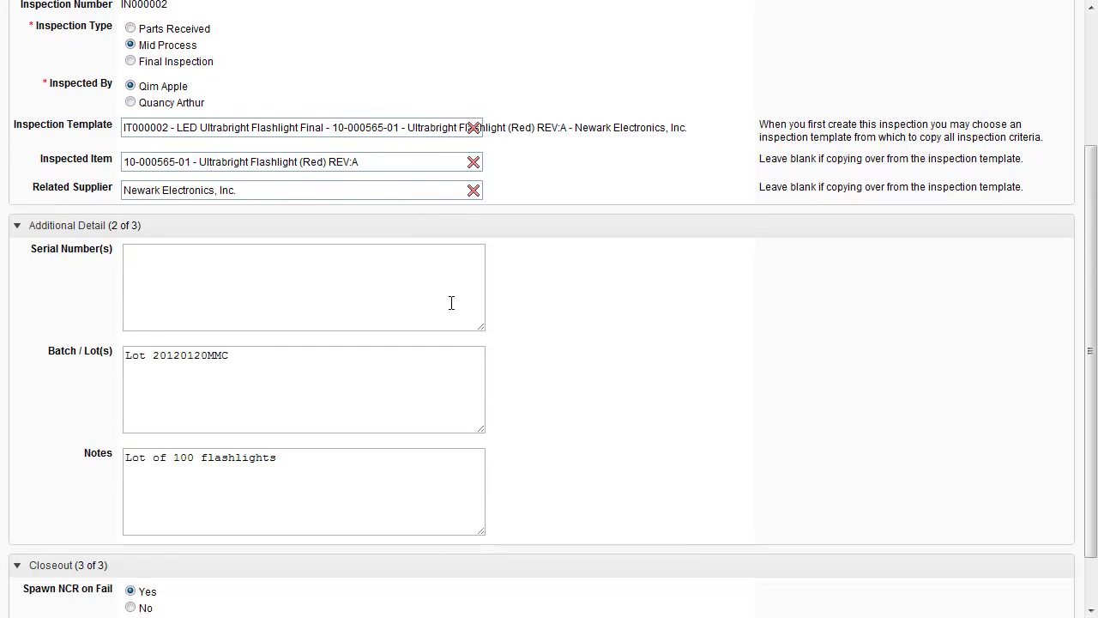
{"action": "scroll", "coordinate": [359, 288], "scroll_direction": "down", "scroll_amount": 1}
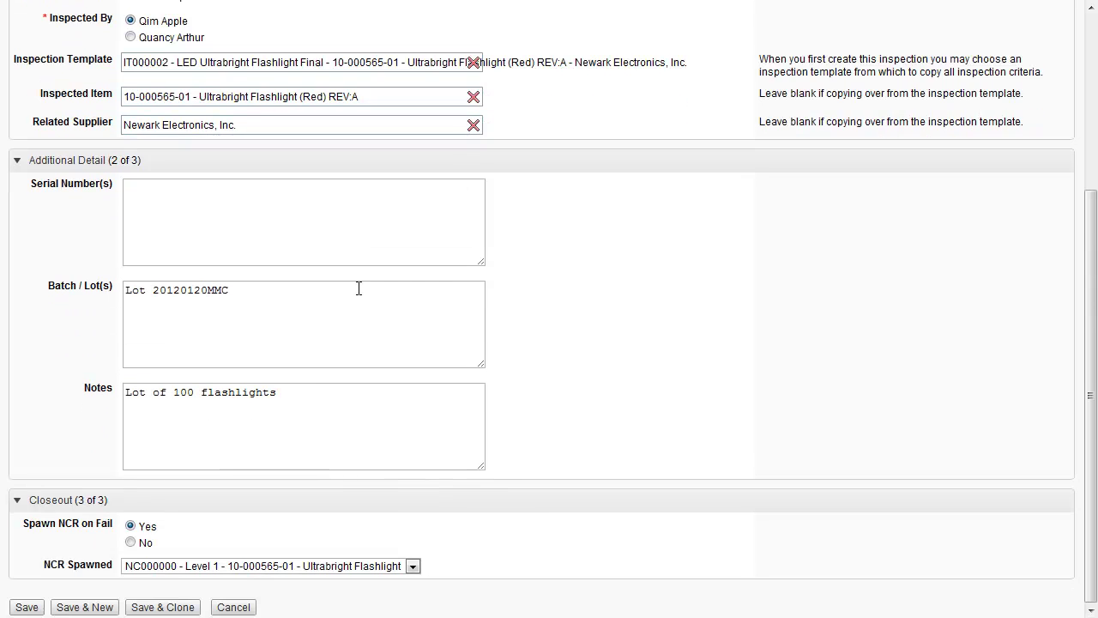
{"action": "left_click", "coordinate": [27, 607]}
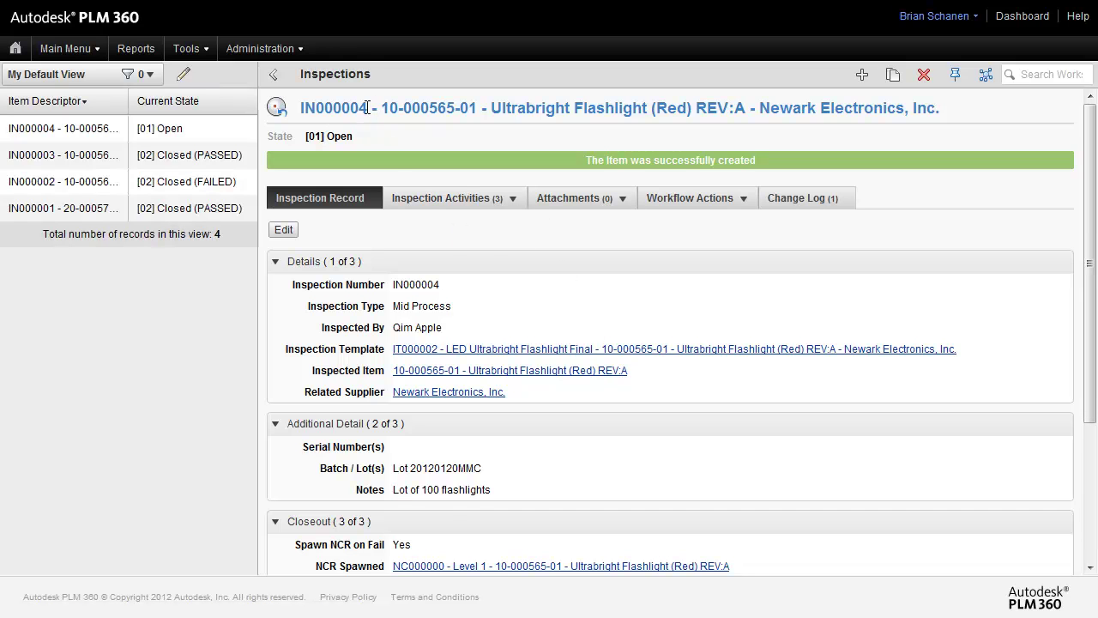
In IN000004's Inspection Activities, change row 13 Operation's result to Pass and save
{"action": "left_click", "coordinate": [441, 203]}
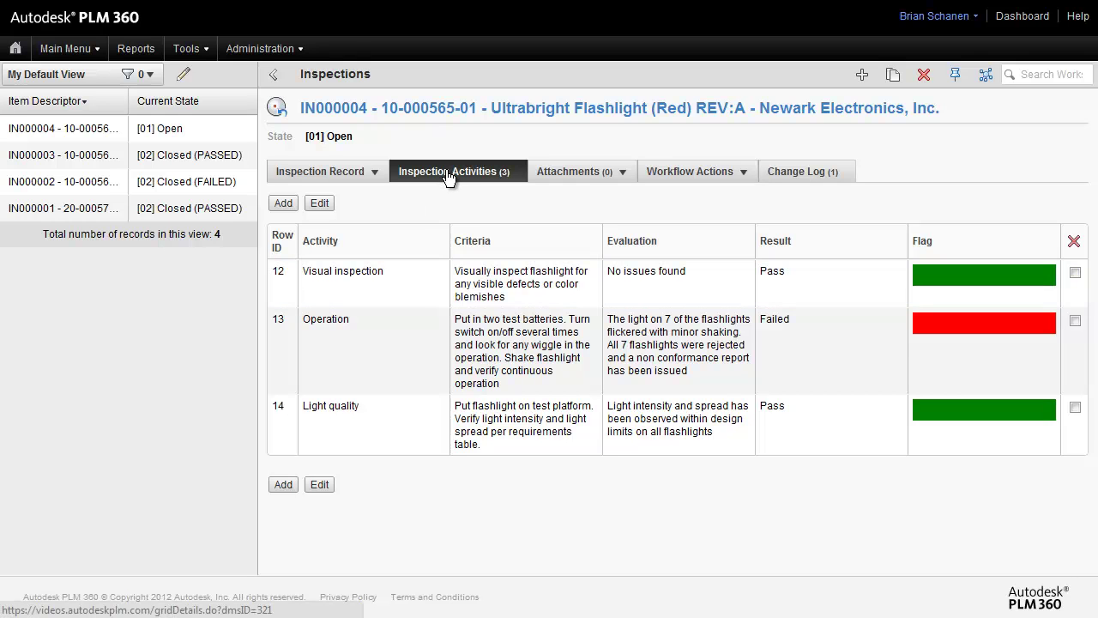
{"action": "left_click", "coordinate": [320, 206]}
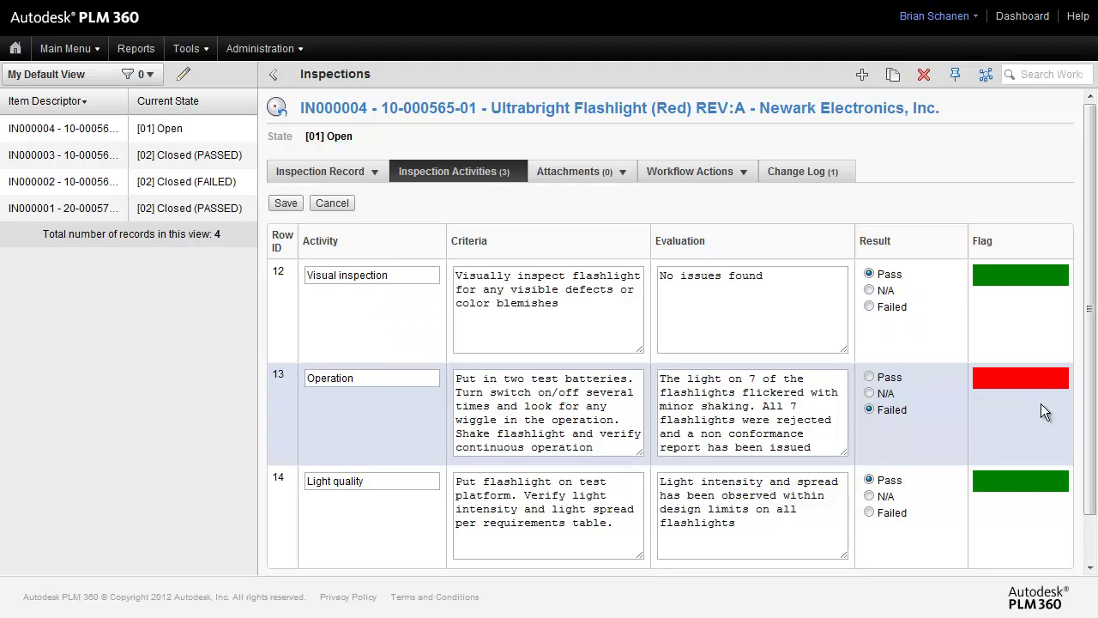
{"action": "left_click", "coordinate": [869, 377]}
{"action": "left_click", "coordinate": [286, 204]}
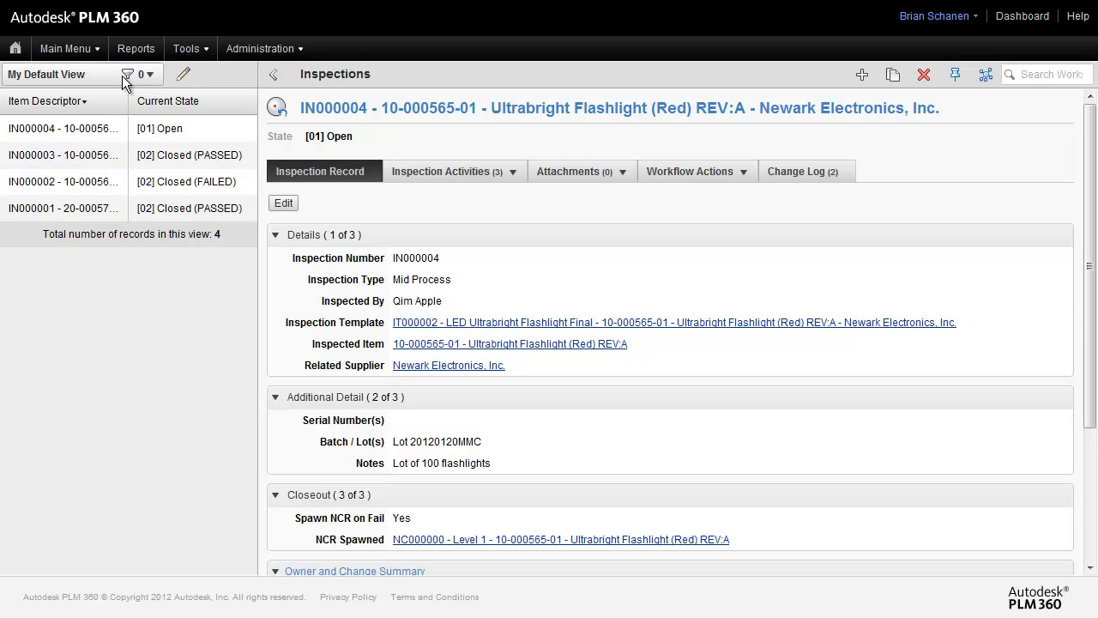
{"action": "left_click", "coordinate": [182, 74]}
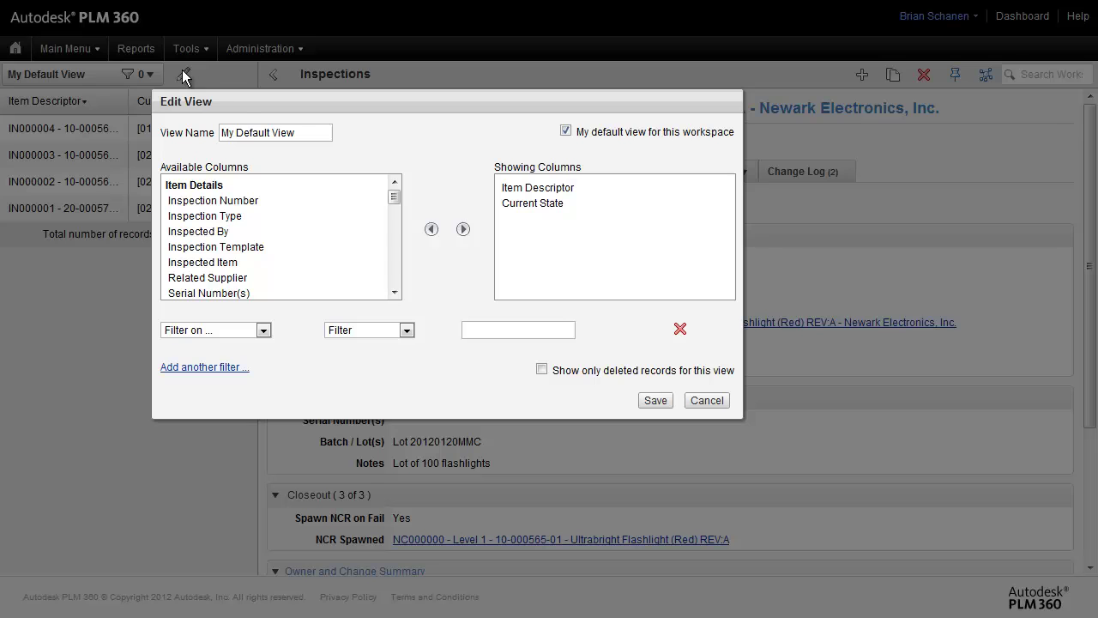
{"action": "left_click", "coordinate": [550, 189]}
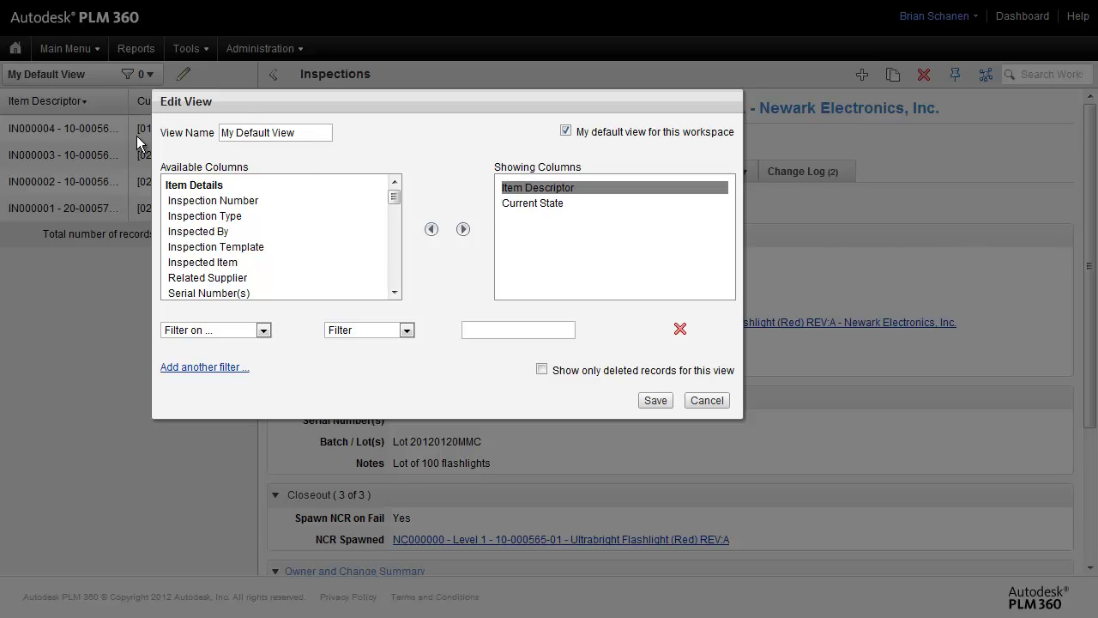
{"action": "left_click", "coordinate": [533, 204]}
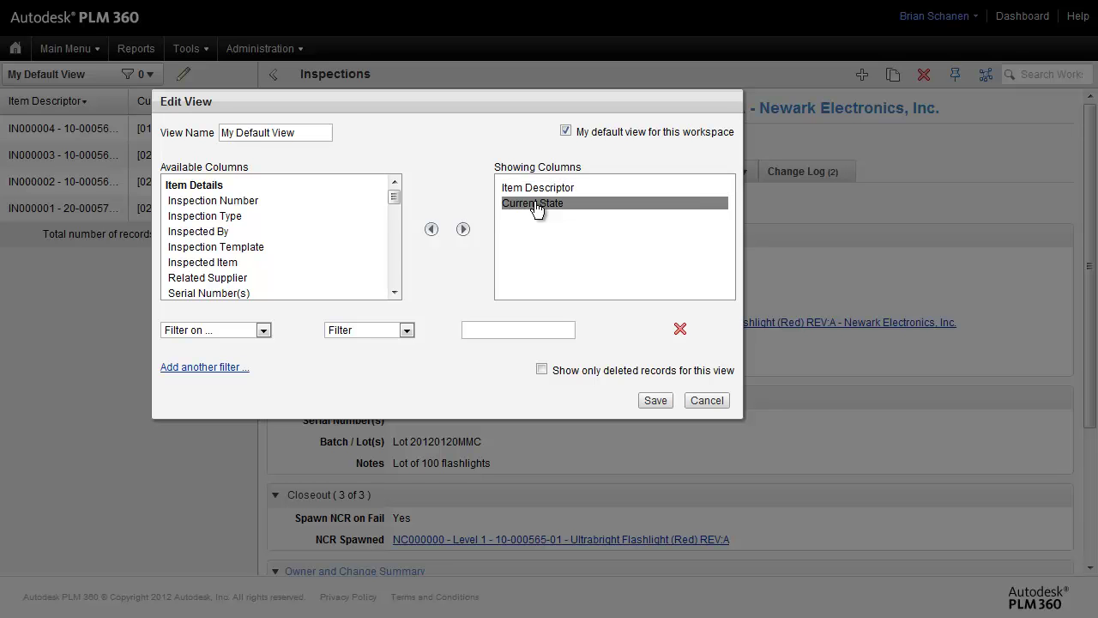
{"action": "left_click", "coordinate": [534, 189]}
{"action": "left_click", "coordinate": [533, 204]}
{"action": "left_click", "coordinate": [262, 332]}
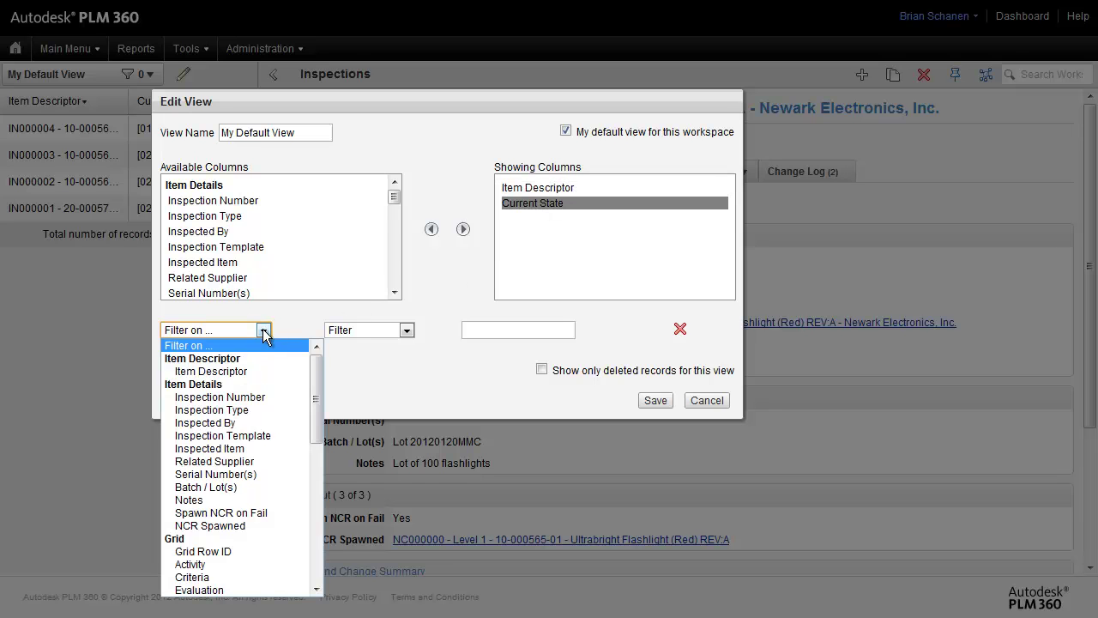
{"action": "left_click", "coordinate": [380, 378]}
{"action": "left_click", "coordinate": [710, 401]}
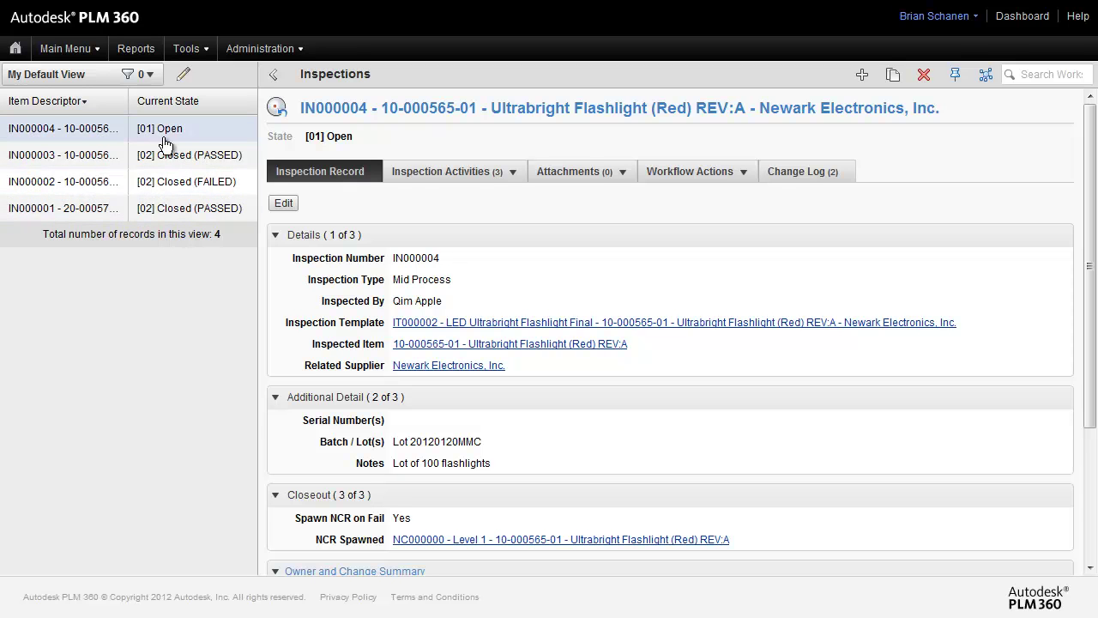
Start a new list view named 'Open Inspections'
{"action": "left_click", "coordinate": [142, 75]}
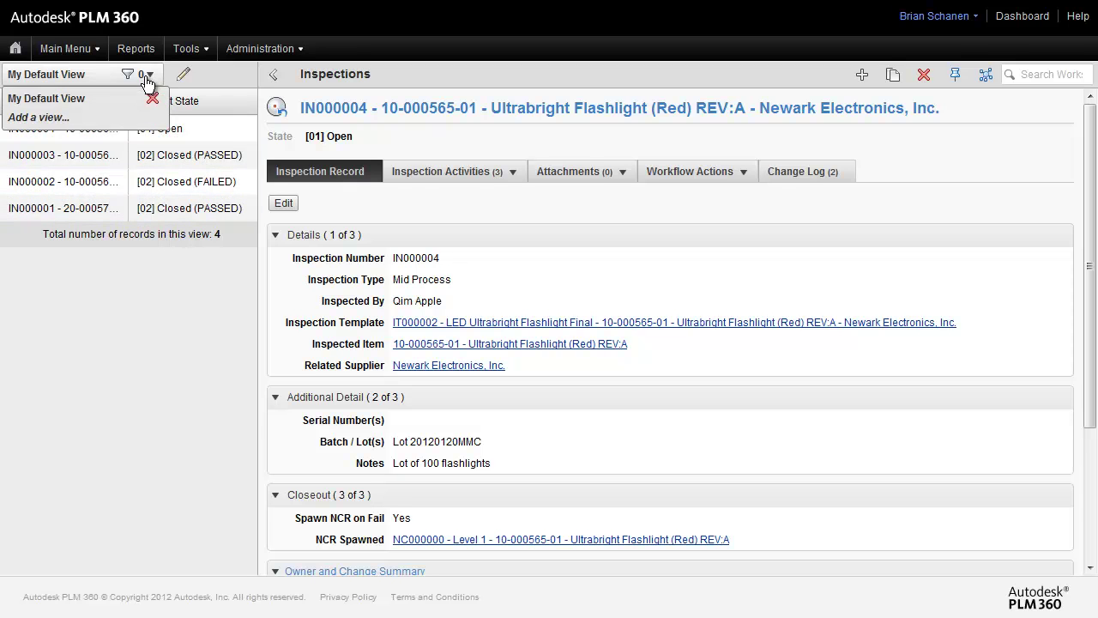
{"action": "left_click", "coordinate": [83, 125]}
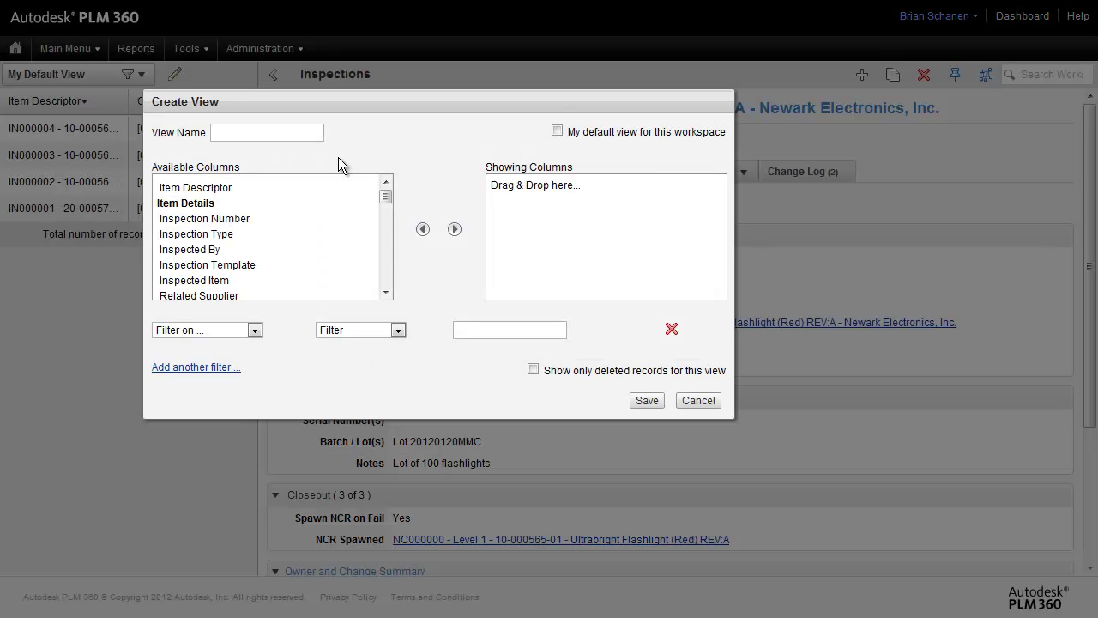
{"action": "left_click", "coordinate": [274, 133]}
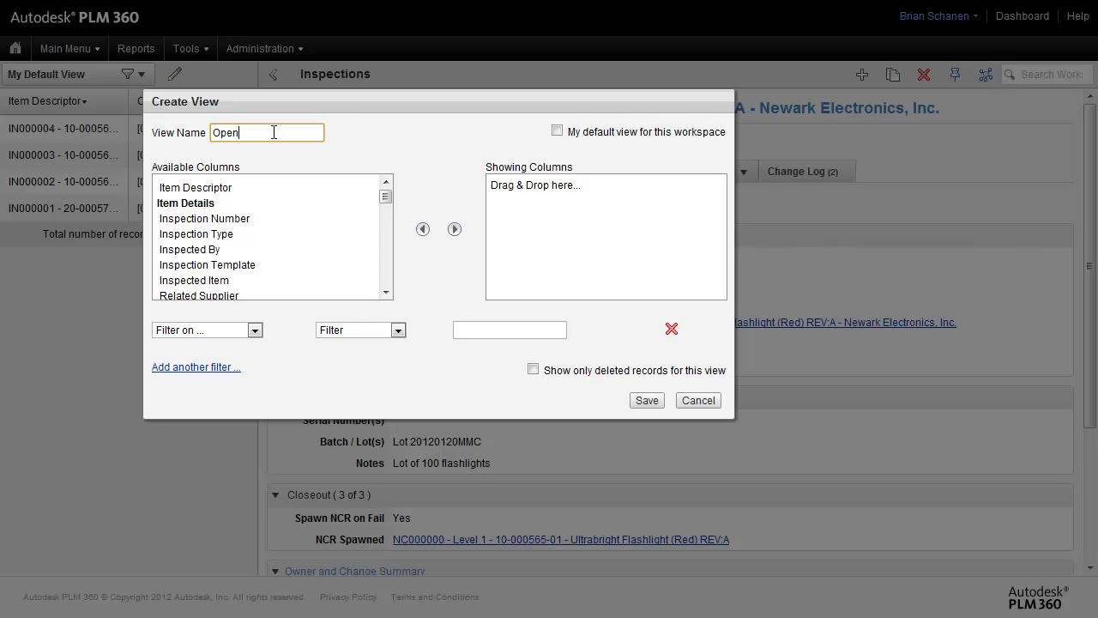
{"action": "type", "text": "Open Inspections"}
Add the Item Descriptor and Current State columns to the view
{"action": "left_click", "coordinate": [204, 187]}
{"action": "left_click", "coordinate": [455, 229]}
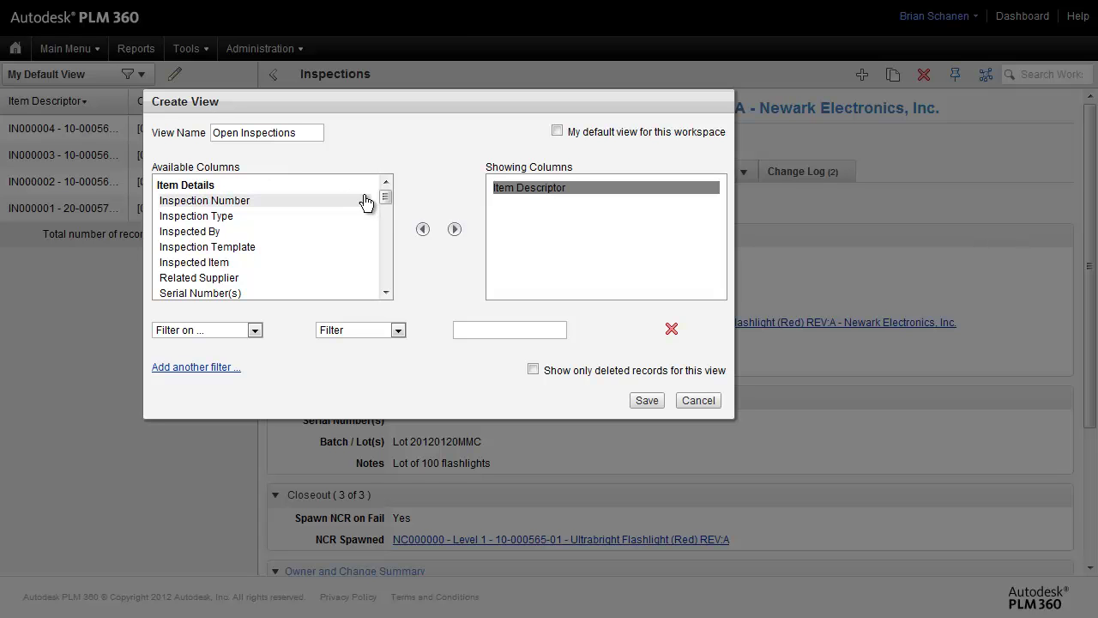
{"action": "left_click_drag", "start_coordinate": [385, 199], "coordinate": [386, 280]}
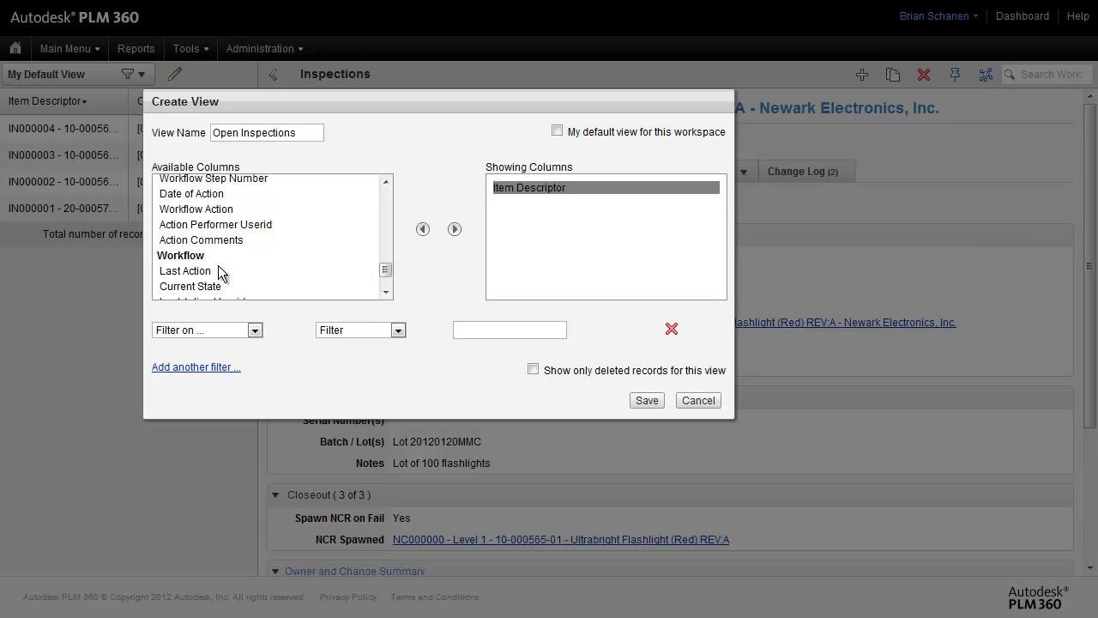
{"action": "left_click", "coordinate": [230, 288]}
{"action": "left_click", "coordinate": [583, 265]}
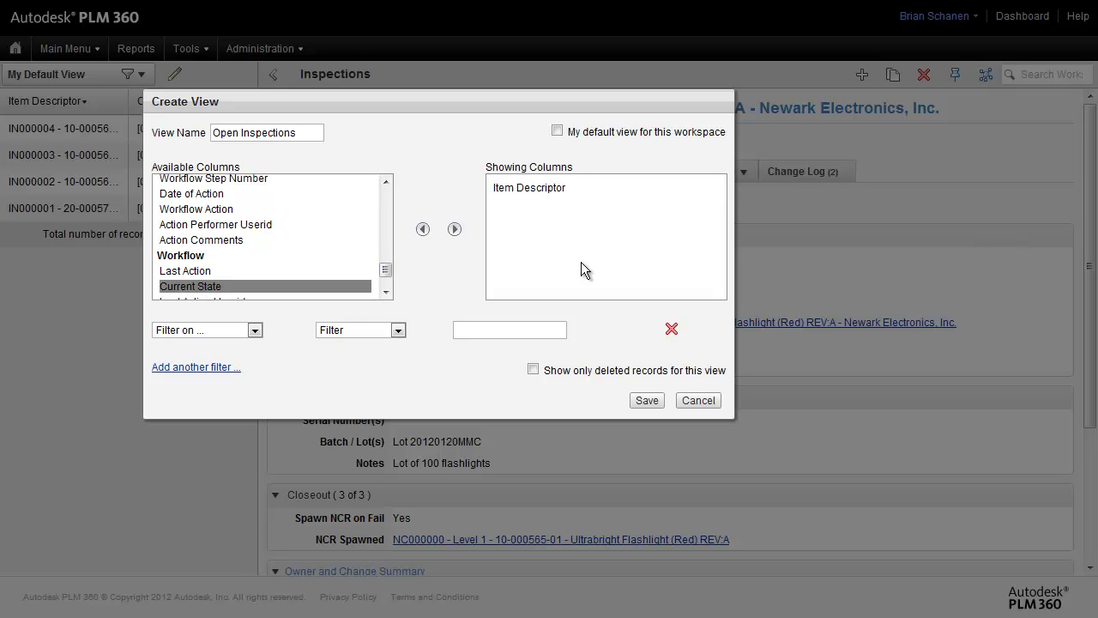
{"action": "left_click", "coordinate": [455, 230]}
{"action": "left_click", "coordinate": [539, 189]}
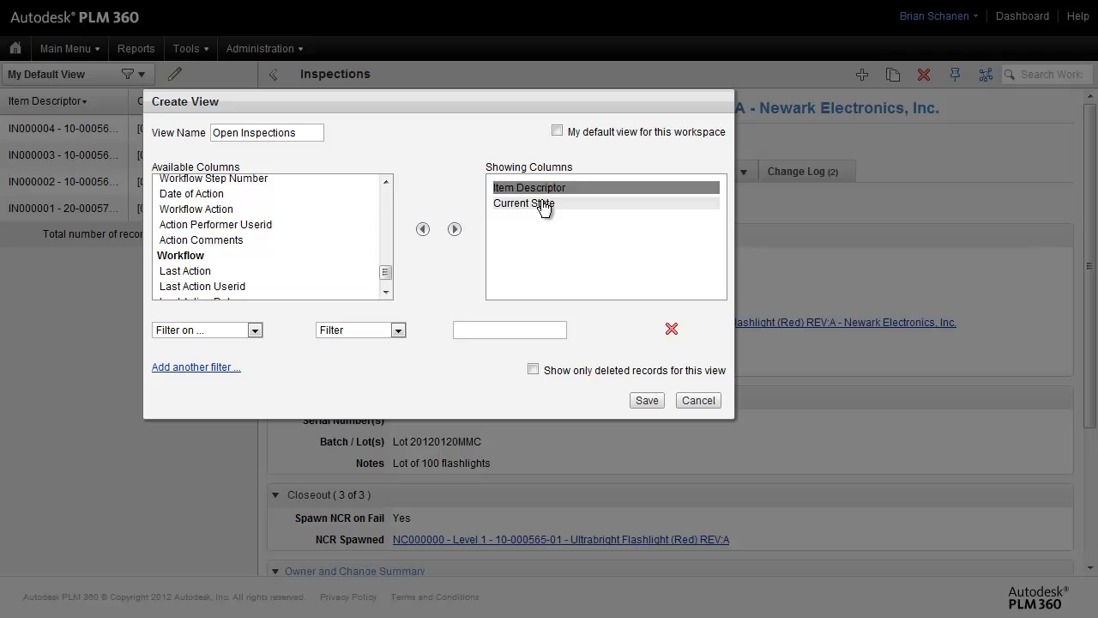
{"action": "left_click", "coordinate": [539, 203]}
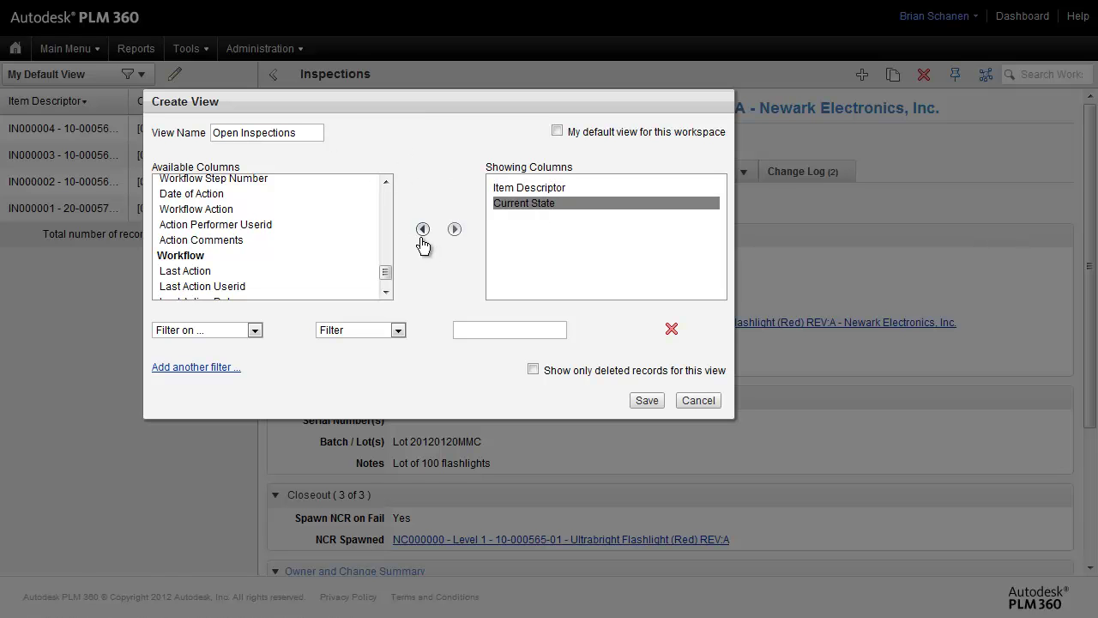
Filter the view to Current State containing 'Open' and save it
{"action": "left_click", "coordinate": [254, 330]}
{"action": "scroll", "coordinate": [307, 379], "scroll_direction": "down", "scroll_amount": 1}
{"action": "left_click_drag", "start_coordinate": [307, 379], "coordinate": [308, 514]}
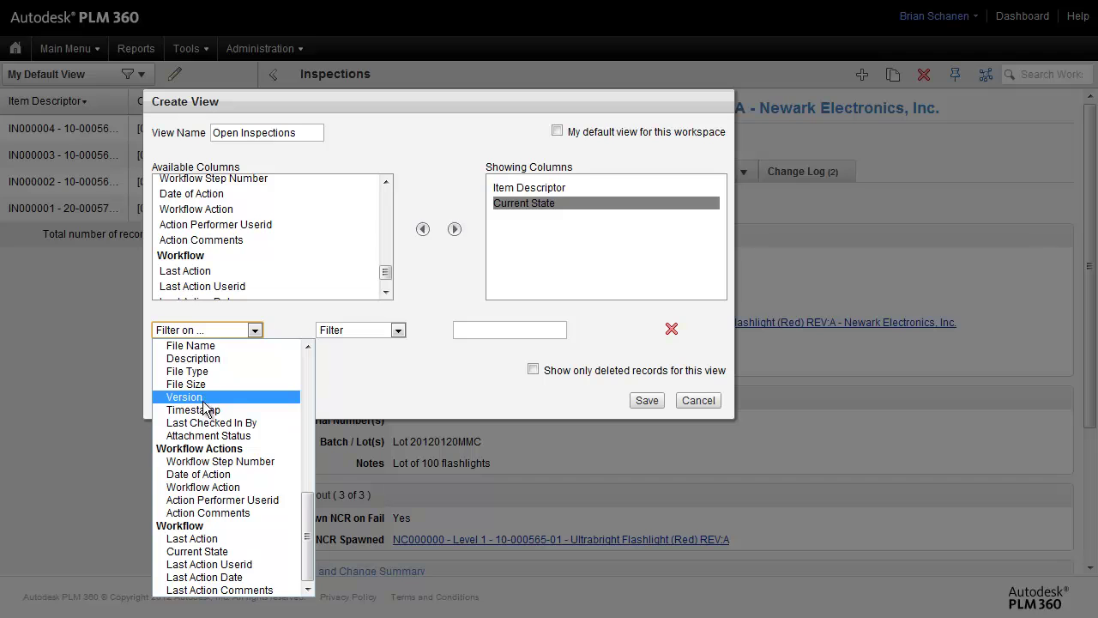
{"action": "left_click", "coordinate": [216, 551]}
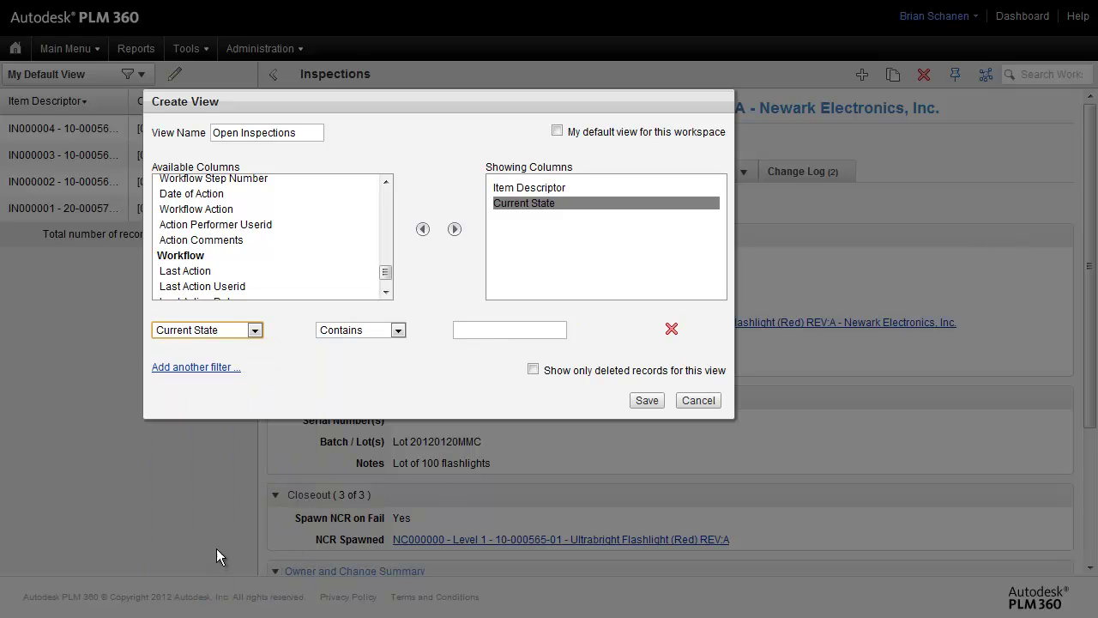
{"action": "left_click", "coordinate": [496, 328]}
{"action": "type", "text": "Open"}
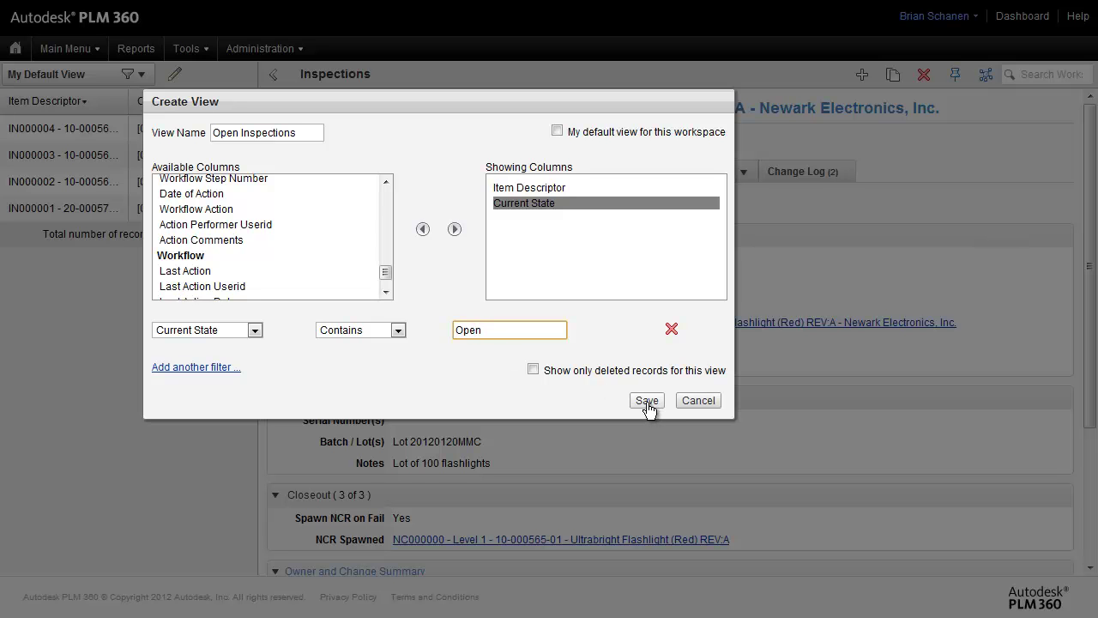
{"action": "left_click", "coordinate": [647, 403]}
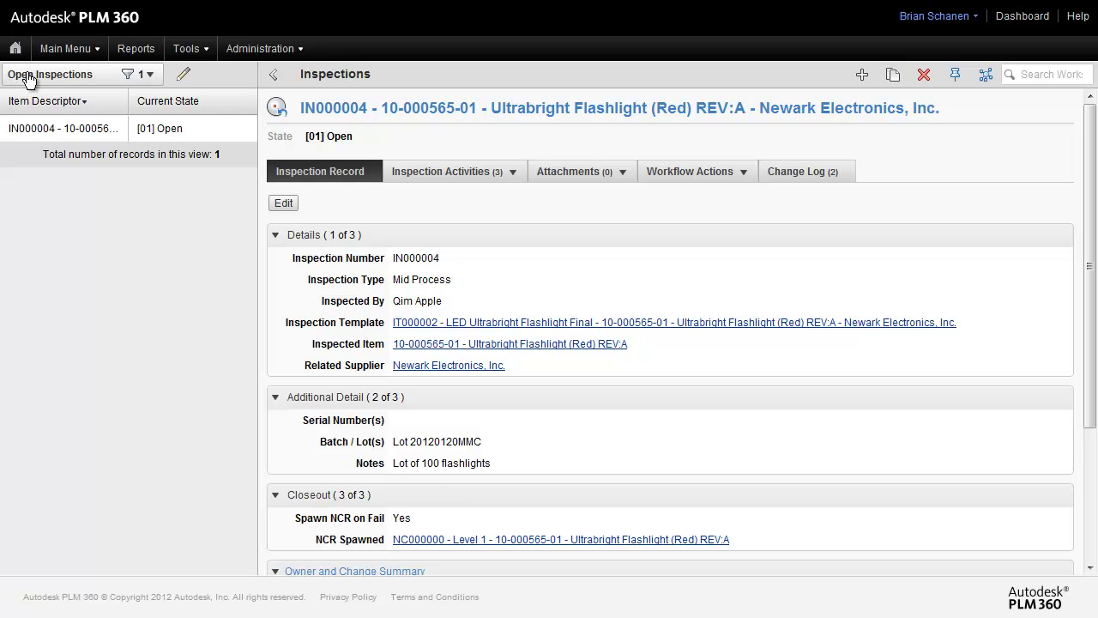
{"action": "left_click", "coordinate": [146, 76]}
{"action": "left_click", "coordinate": [75, 100]}
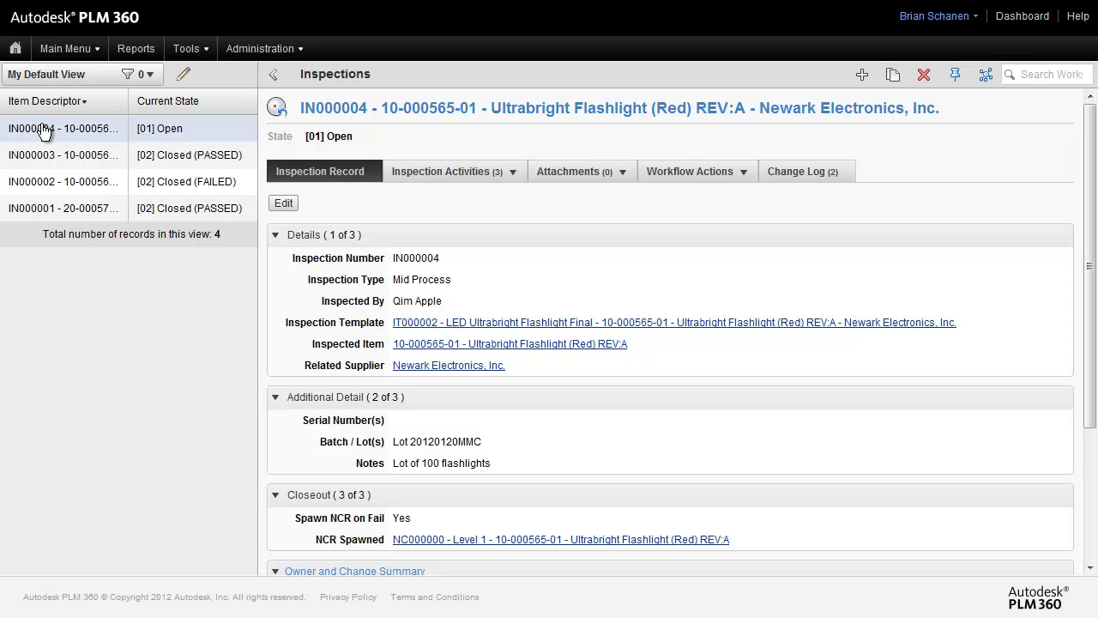
{"action": "left_click", "coordinate": [150, 76]}
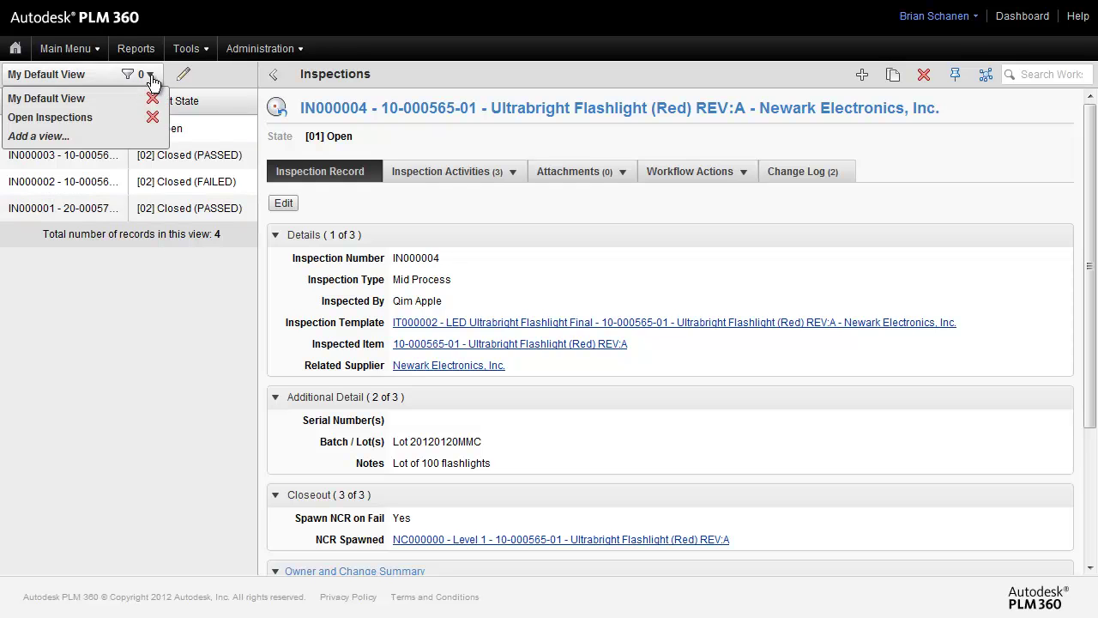
{"action": "left_click", "coordinate": [87, 111]}
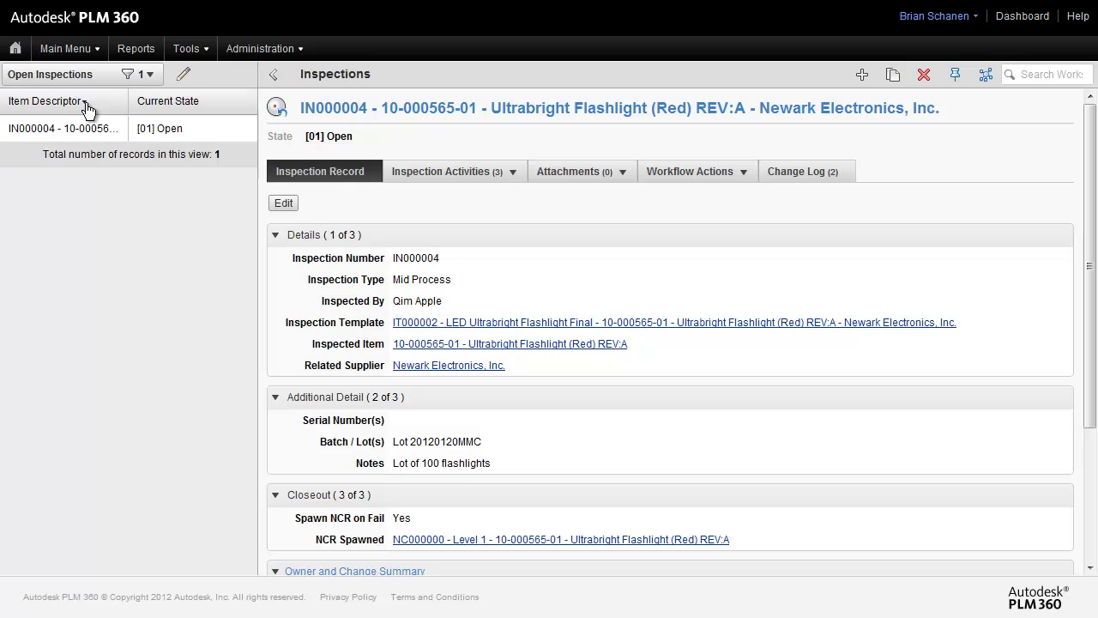